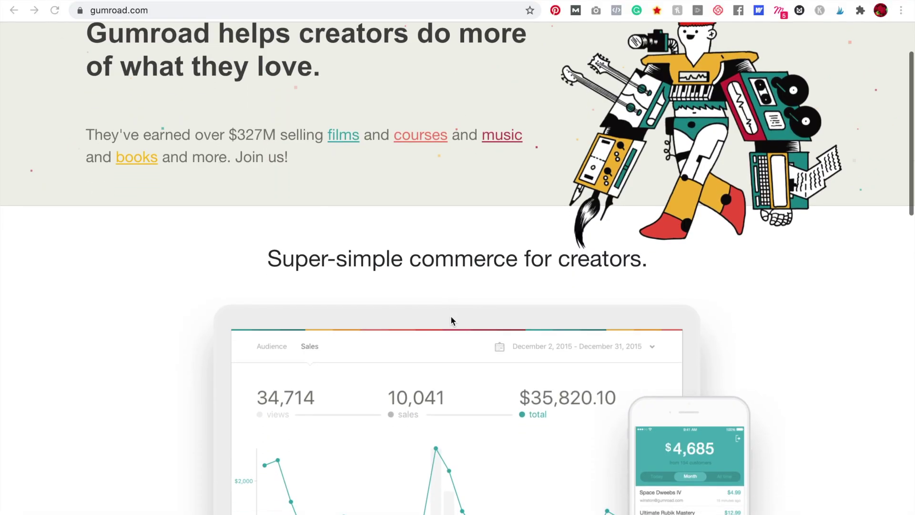
pyautogui.scroll(-1, 451, 319)
pyautogui.scroll(-1, 450, 320)
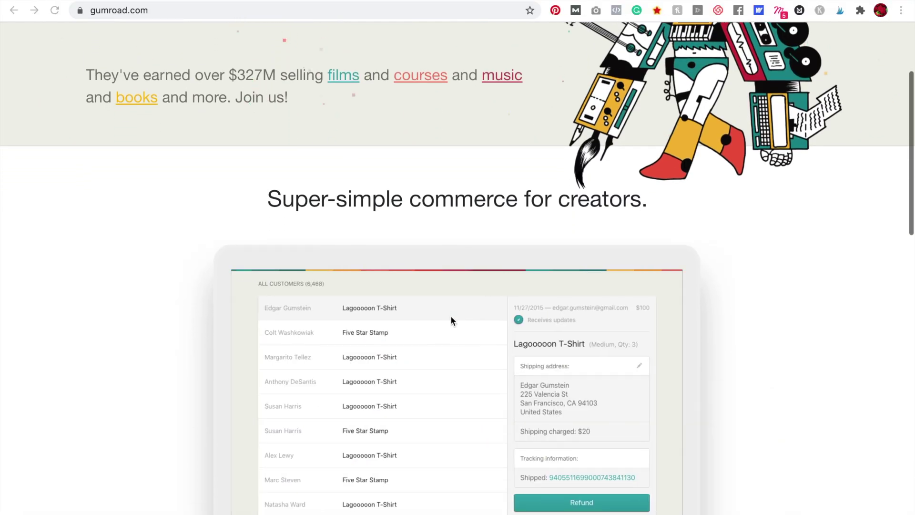
pyautogui.scroll(-1, 450, 320)
pyautogui.scroll(-1, 451, 320)
pyautogui.scroll(-1, 450, 320)
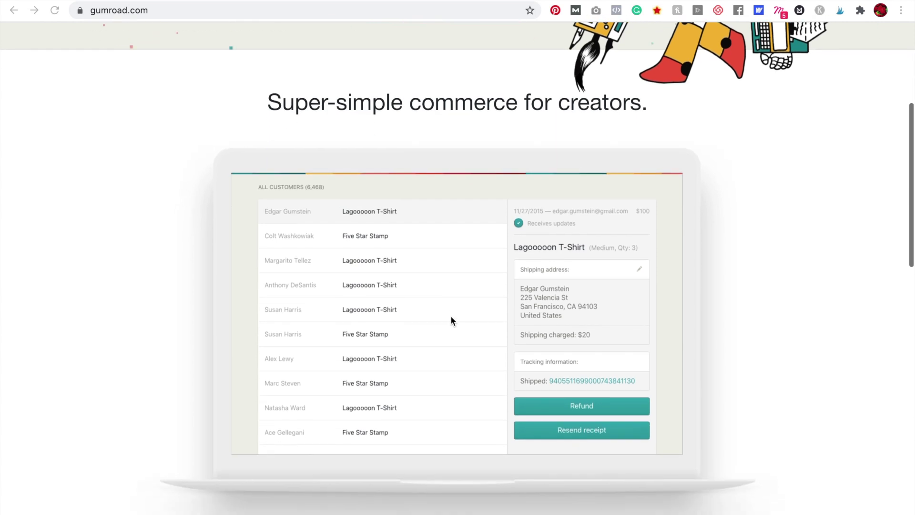
pyautogui.scroll(-1, 450, 318)
pyautogui.scroll(-1, 450, 319)
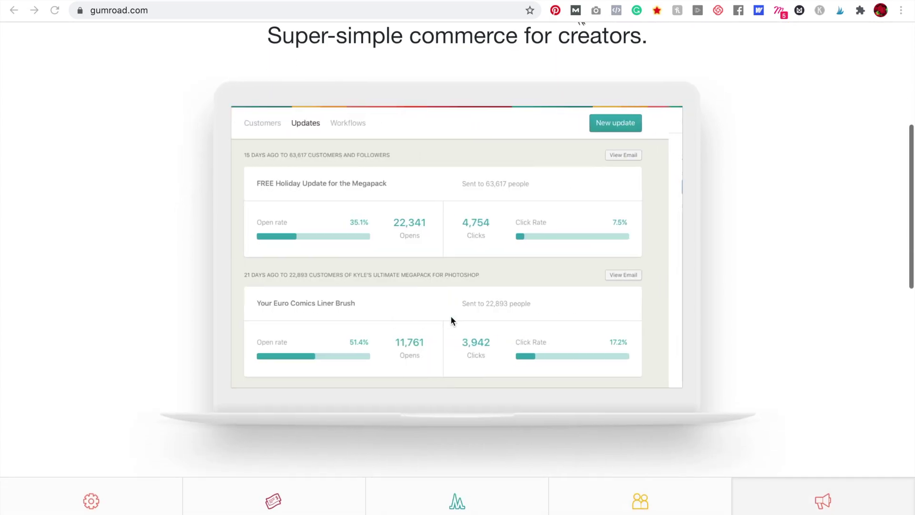
pyautogui.scroll(-1, 450, 321)
pyautogui.scroll(-1, 450, 320)
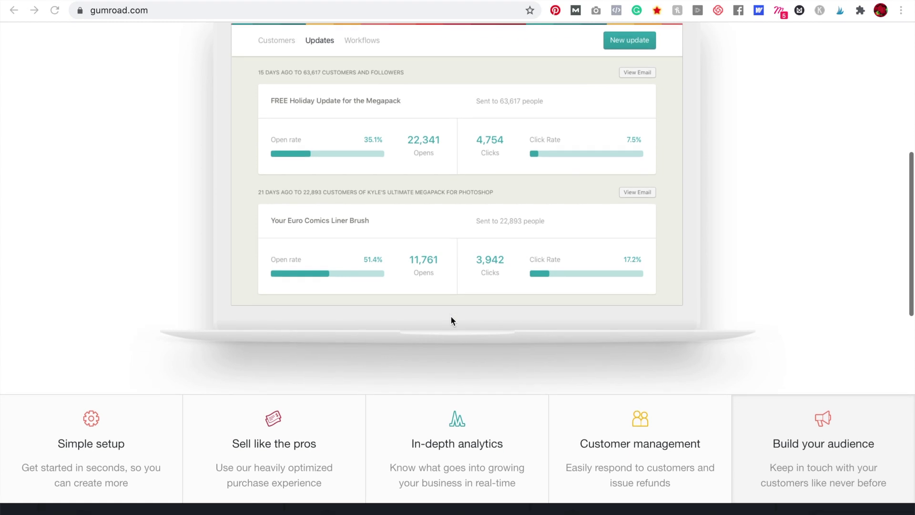
pyautogui.scroll(-1, 450, 320)
pyautogui.scroll(-1, 450, 320)
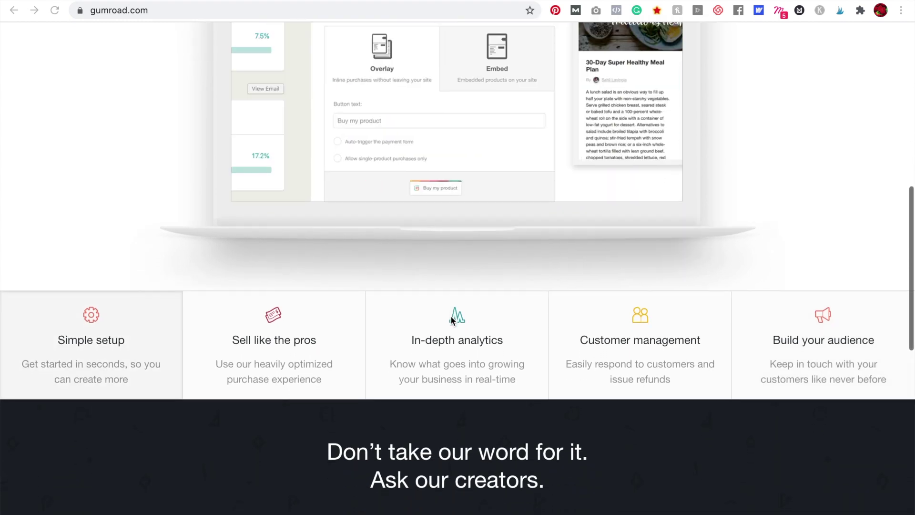
pyautogui.scroll(-1, 450, 319)
pyautogui.scroll(-1, 451, 318)
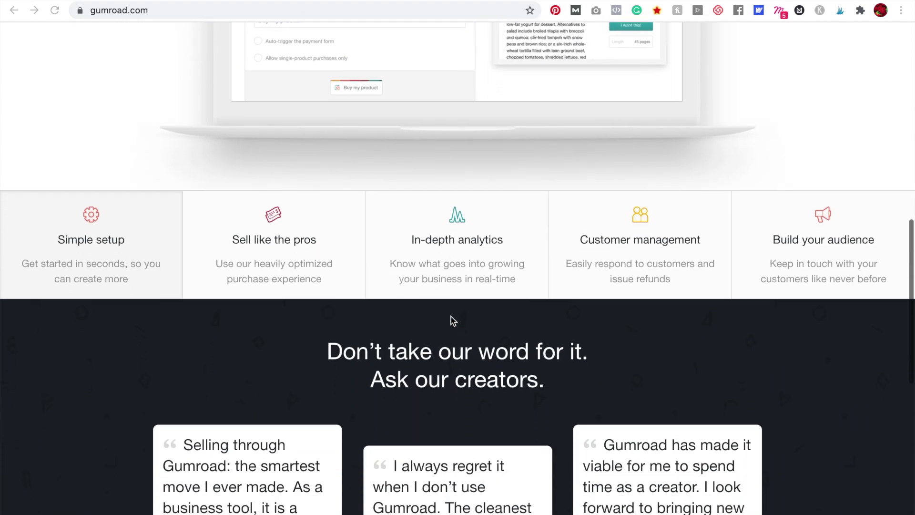
pyautogui.scroll(-1, 451, 320)
pyautogui.scroll(-2, 451, 320)
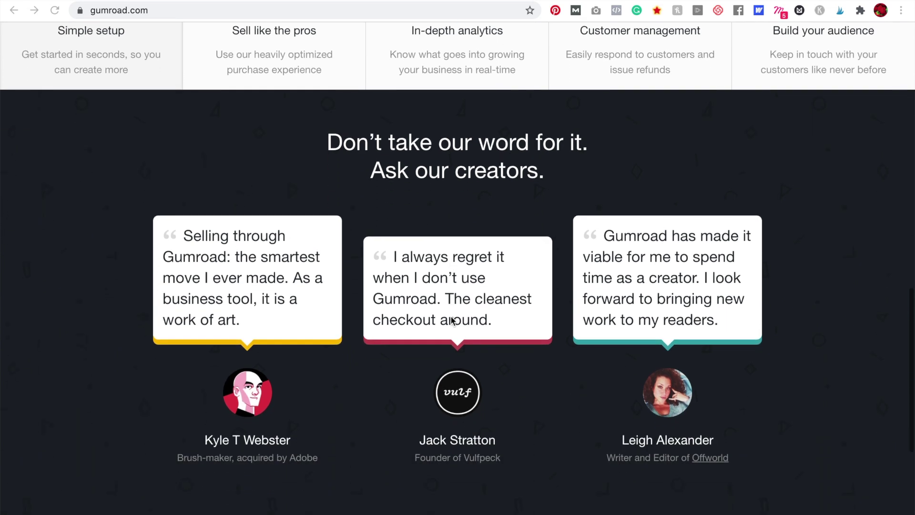
pyautogui.scroll(-1, 451, 321)
pyautogui.scroll(-1, 452, 321)
pyautogui.scroll(-1, 451, 320)
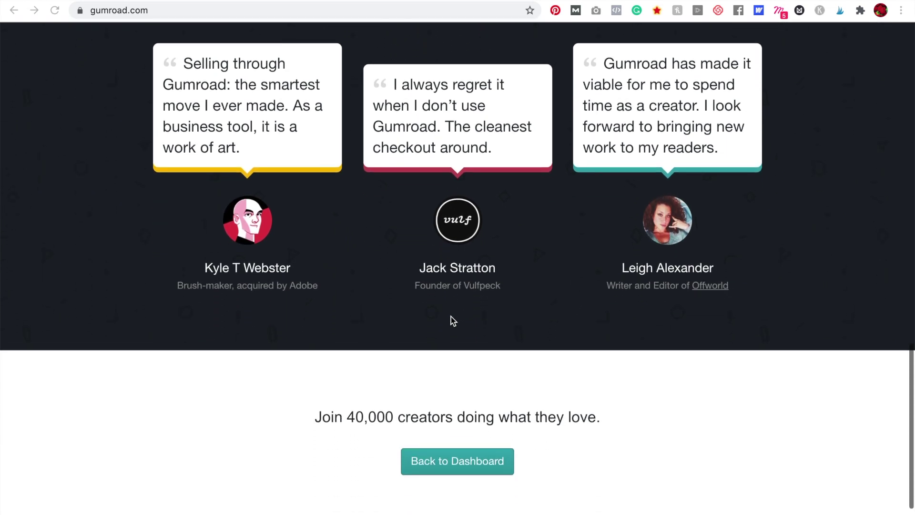
pyautogui.scroll(-1, 451, 320)
pyautogui.scroll(-1, 451, 320)
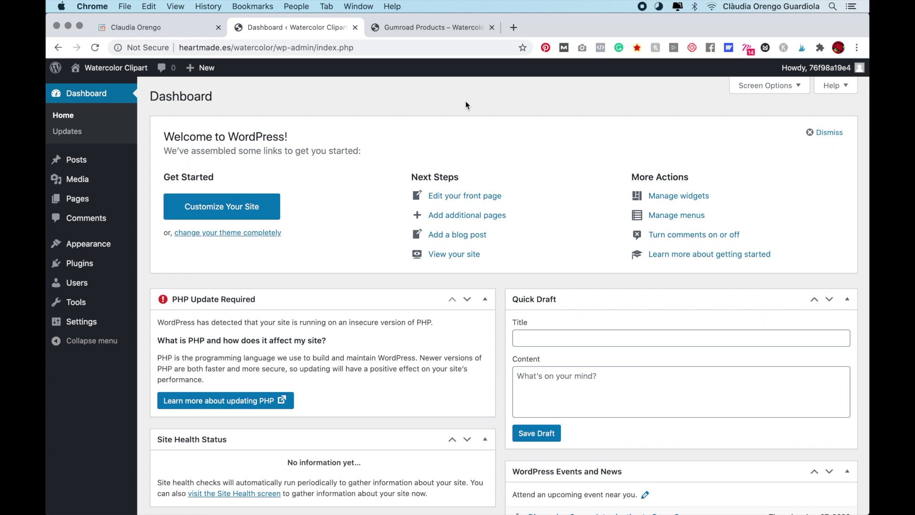
pyautogui.moveTo(88, 244)
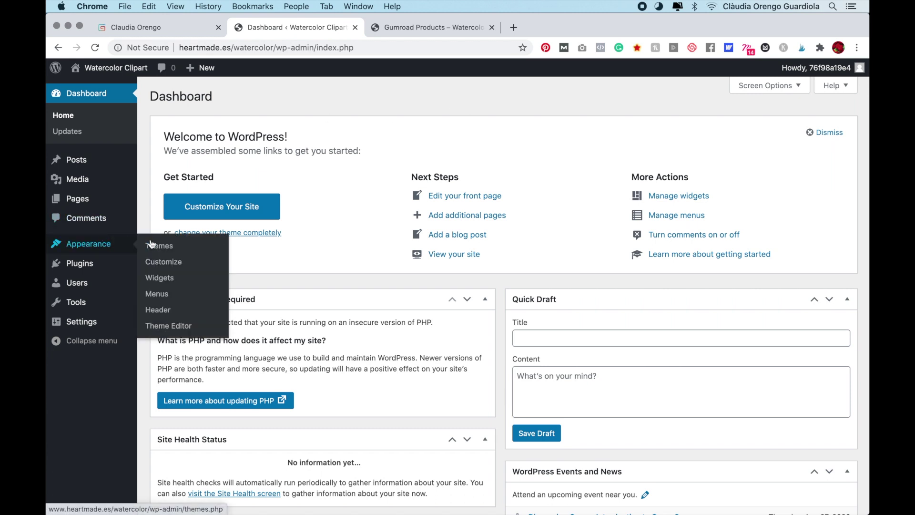
# View the themes page with Twenty Seventeen active, then the Gumroad Products preview
pyautogui.click(158, 246)
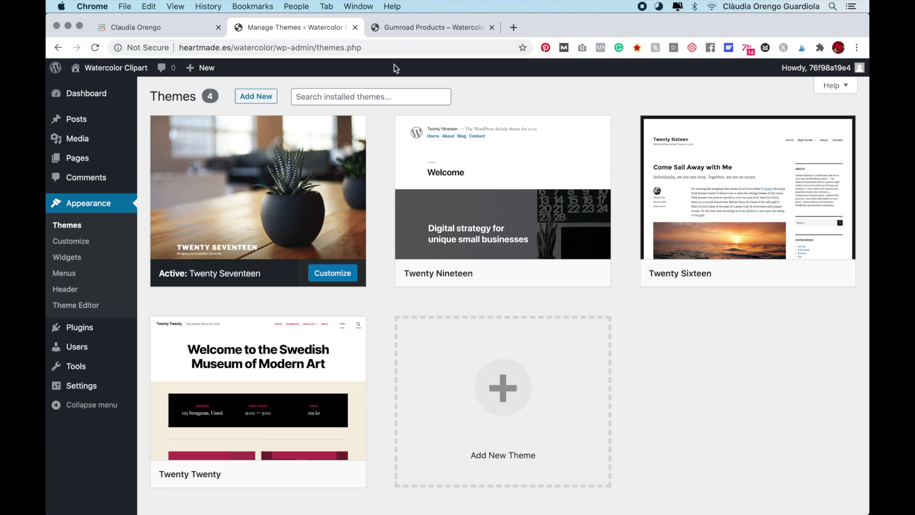
pyautogui.click(416, 29)
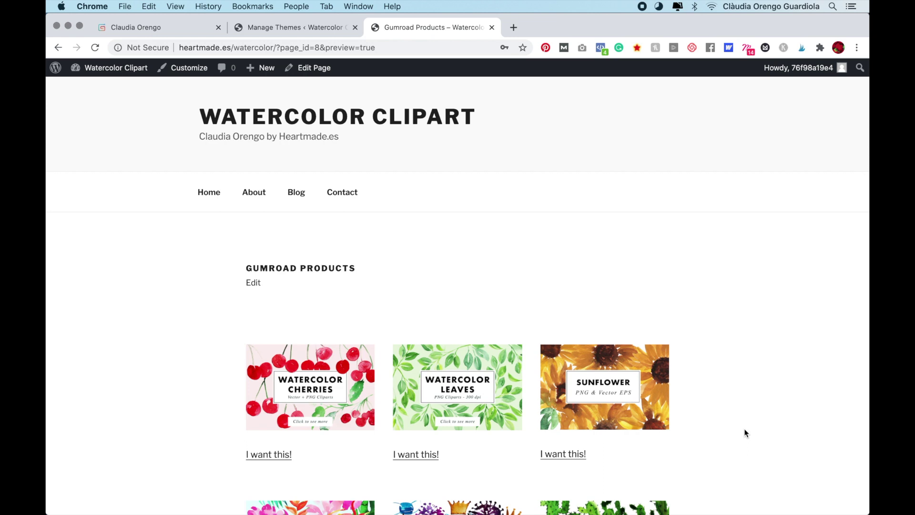
pyautogui.scroll(-2, 744, 432)
pyautogui.scroll(-2, 744, 433)
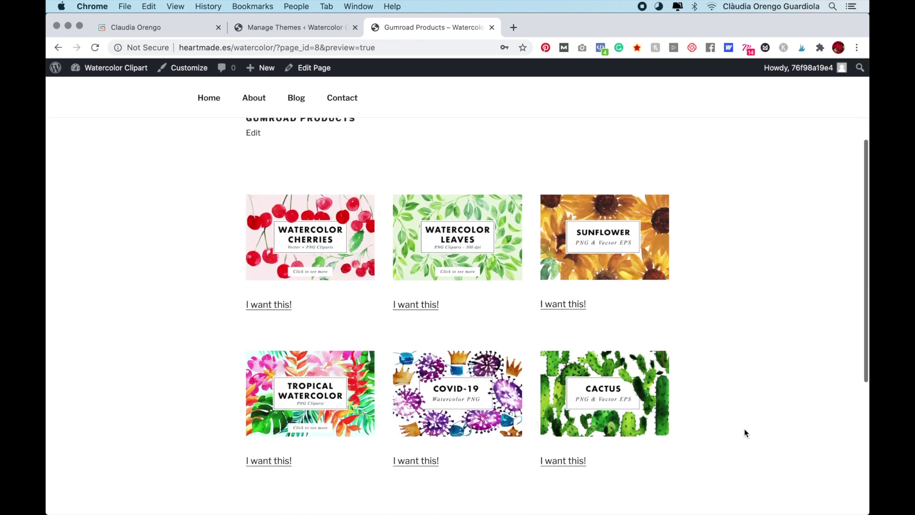
pyautogui.scroll(-1, 671, 458)
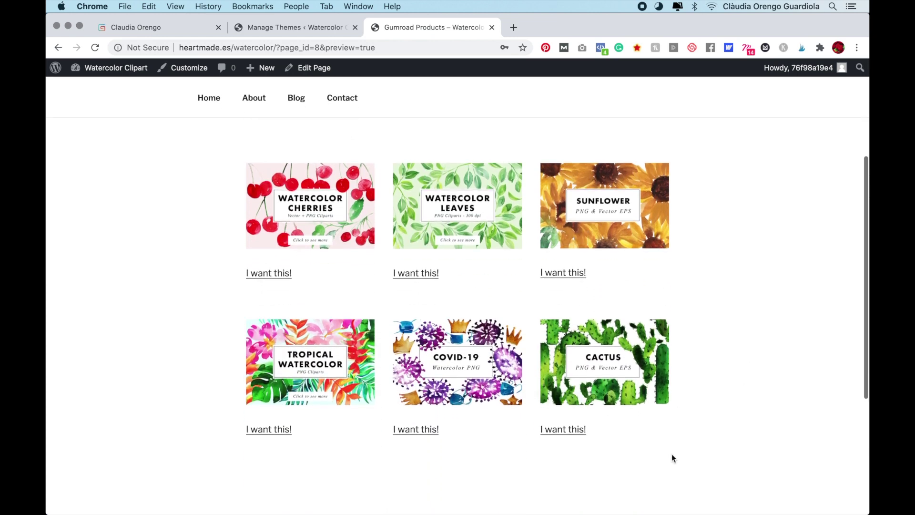
# Open and close the Cactus pack's three-tier Gumroad buy overlay, then return to the themes admin page
pyautogui.click(618, 366)
pyautogui.scroll(-3, 549, 415)
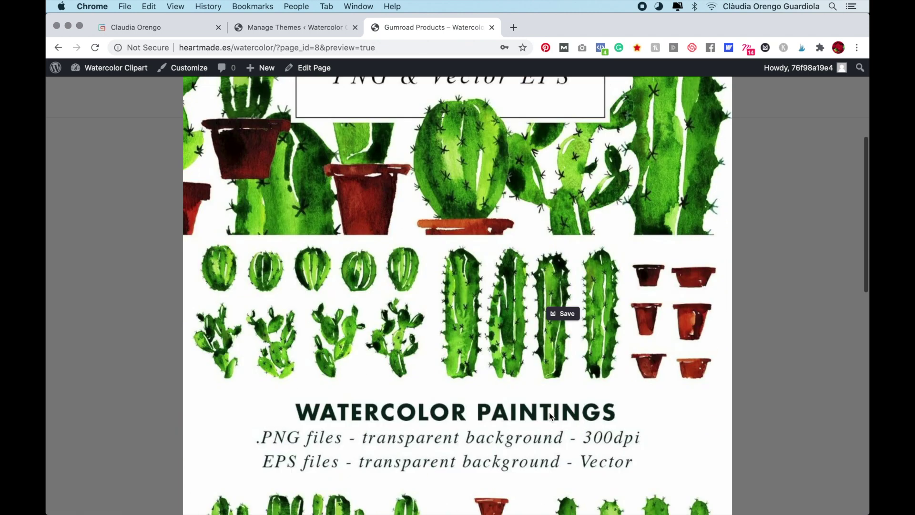
pyautogui.scroll(-2, 549, 415)
pyautogui.scroll(-2, 550, 417)
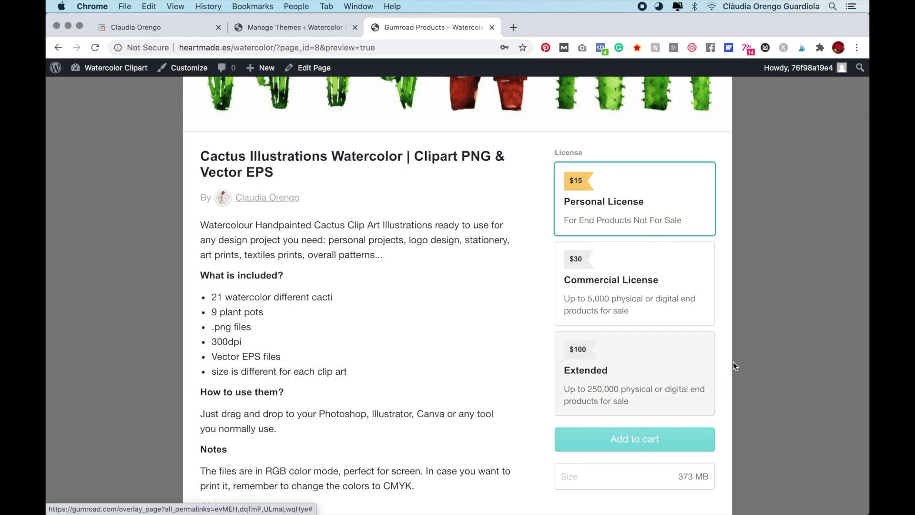
pyautogui.click(815, 344)
pyautogui.scroll(5, 471, 203)
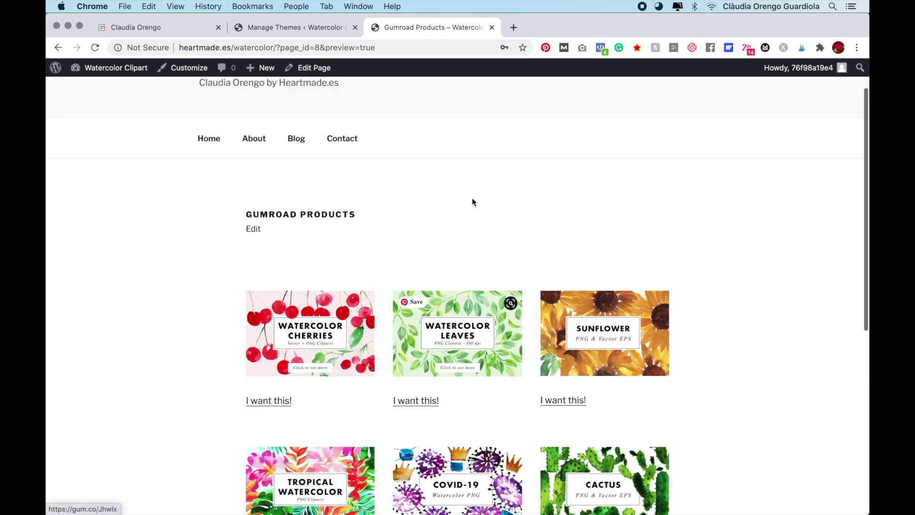
pyautogui.click(298, 30)
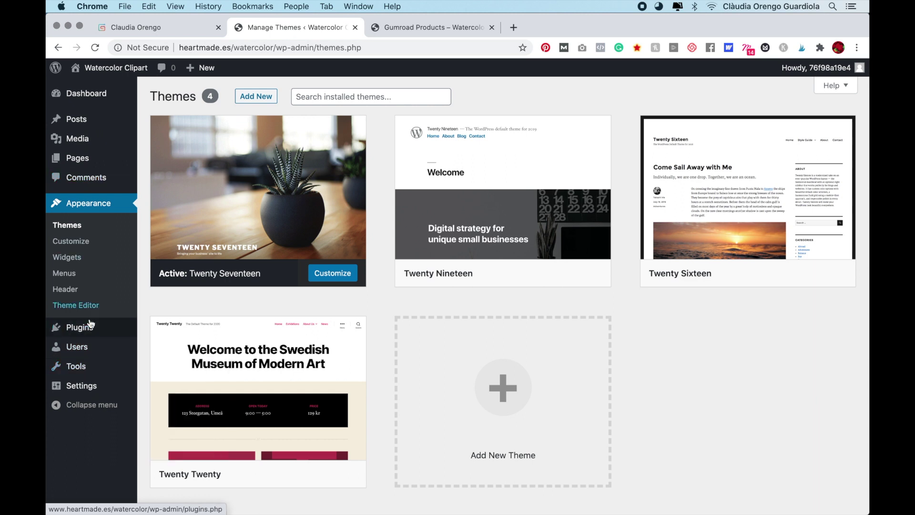
pyautogui.moveTo(80, 326)
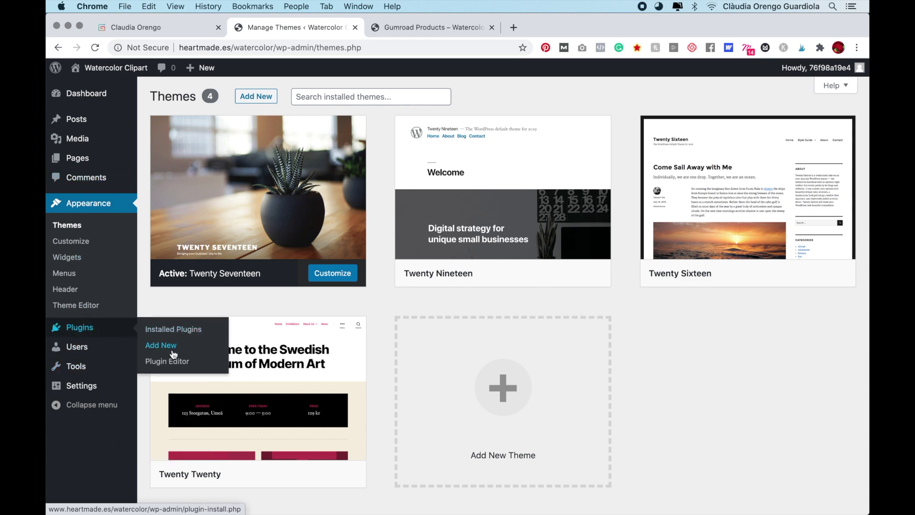
# Search Add Plugins for 'gumroad' and find the Gumroad plugin already active among nine results
pyautogui.click(172, 350)
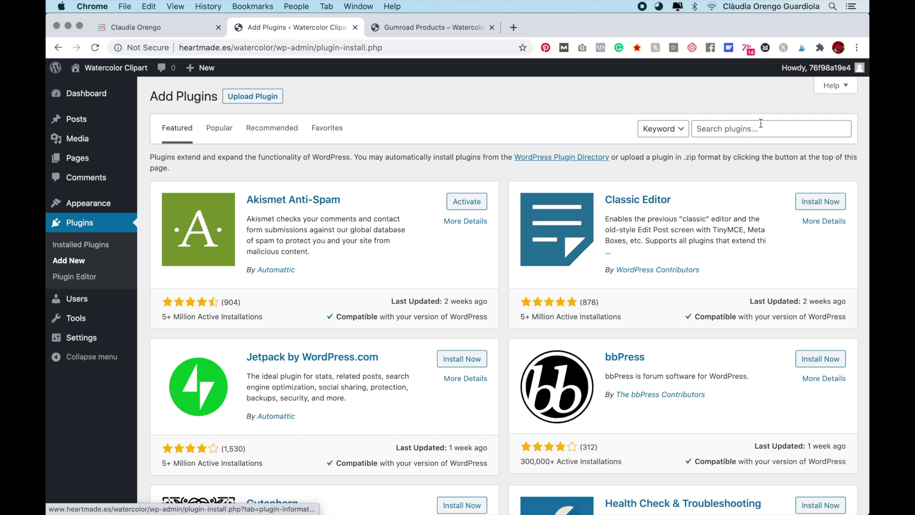
pyautogui.click(749, 129)
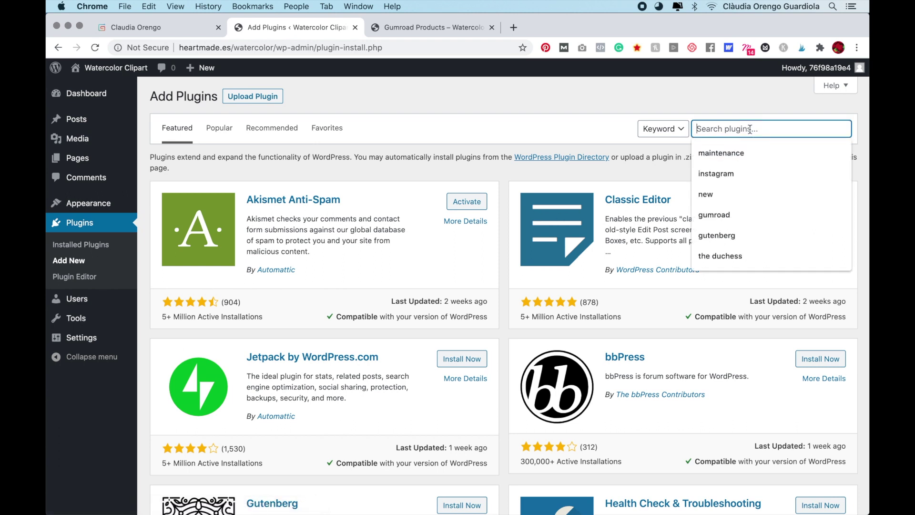
pyautogui.write('gumroad')
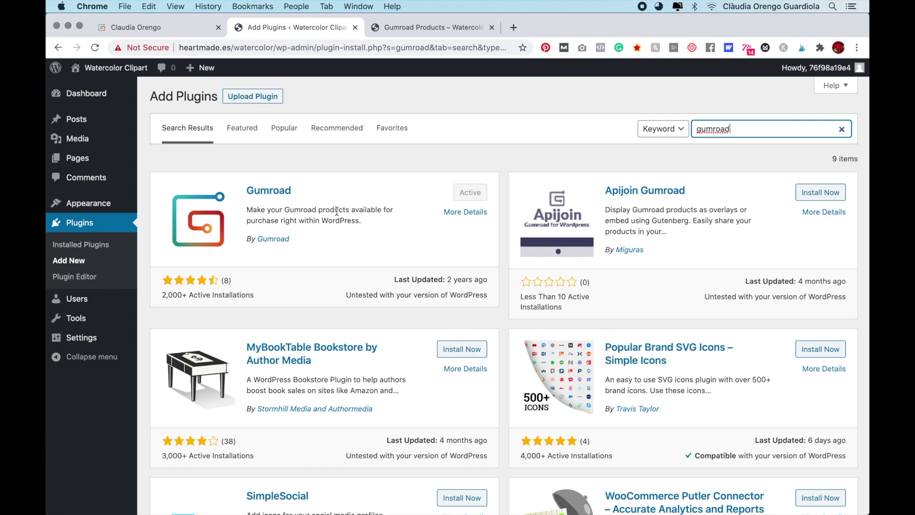
pyautogui.click(290, 214)
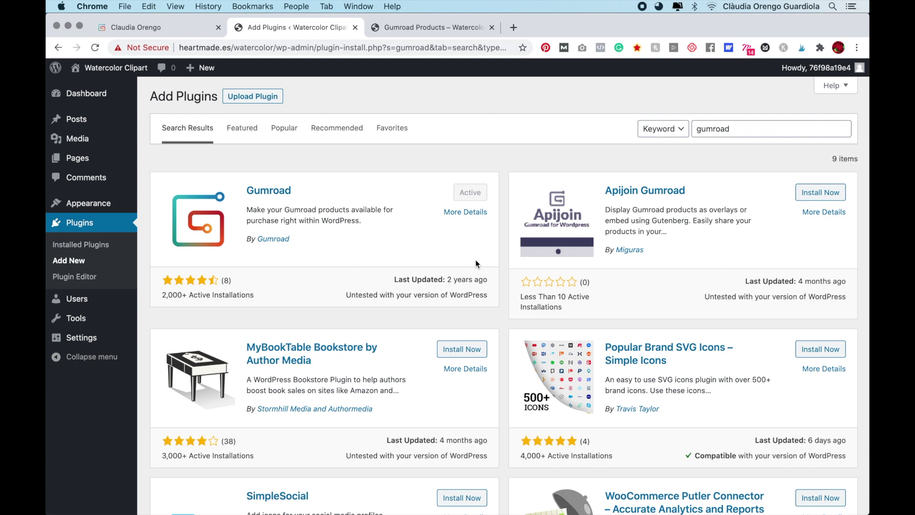
# Create an untitled blank page from Pages, hiding and restoring the document settings panel
pyautogui.click(87, 160)
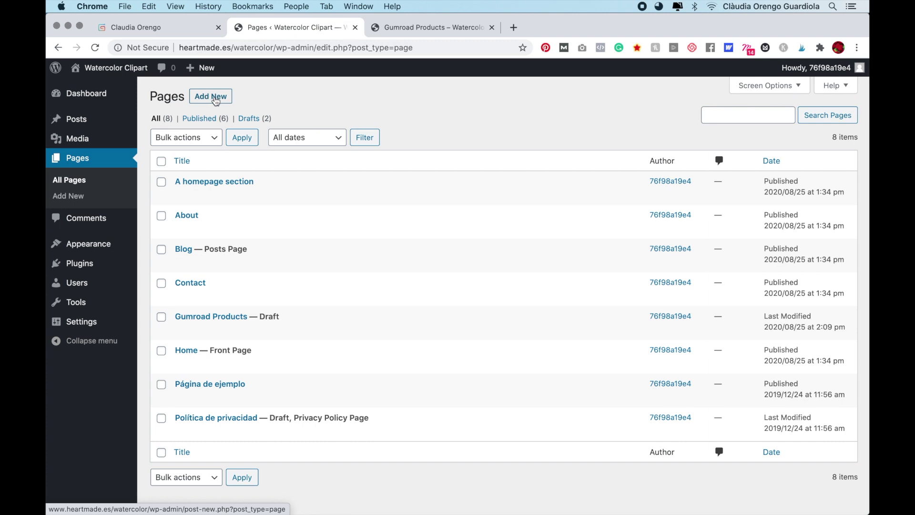
pyautogui.click(215, 101)
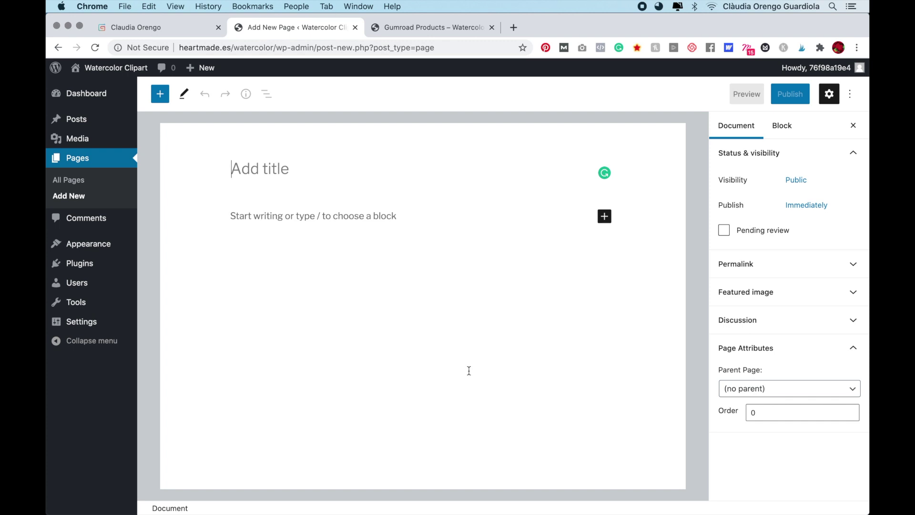
pyautogui.click(831, 98)
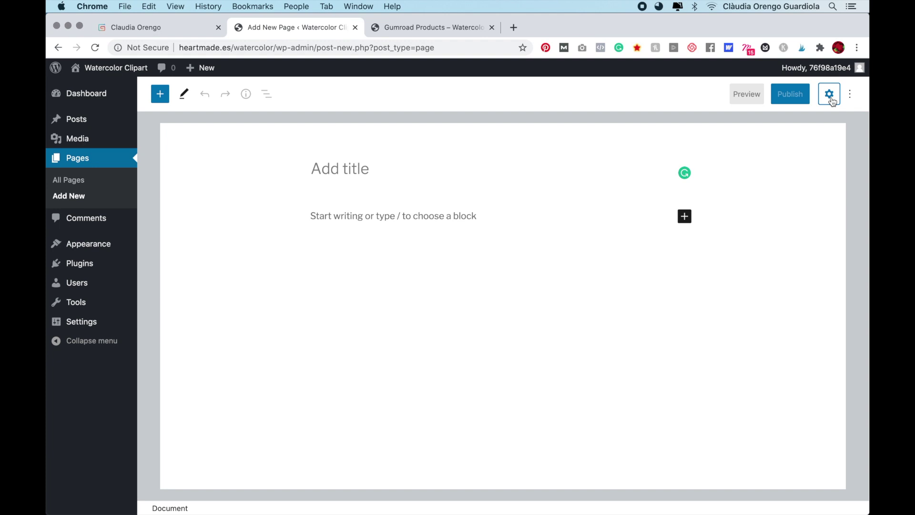
pyautogui.click(829, 94)
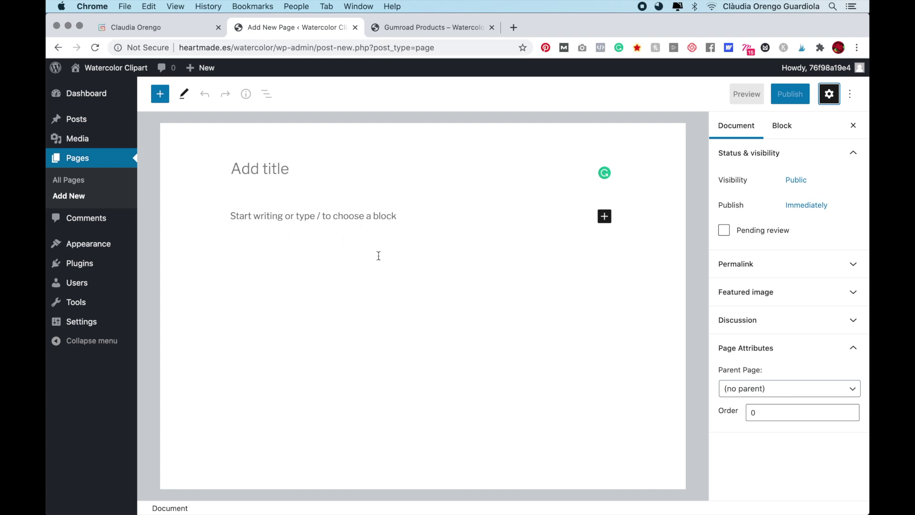
pyautogui.click(400, 30)
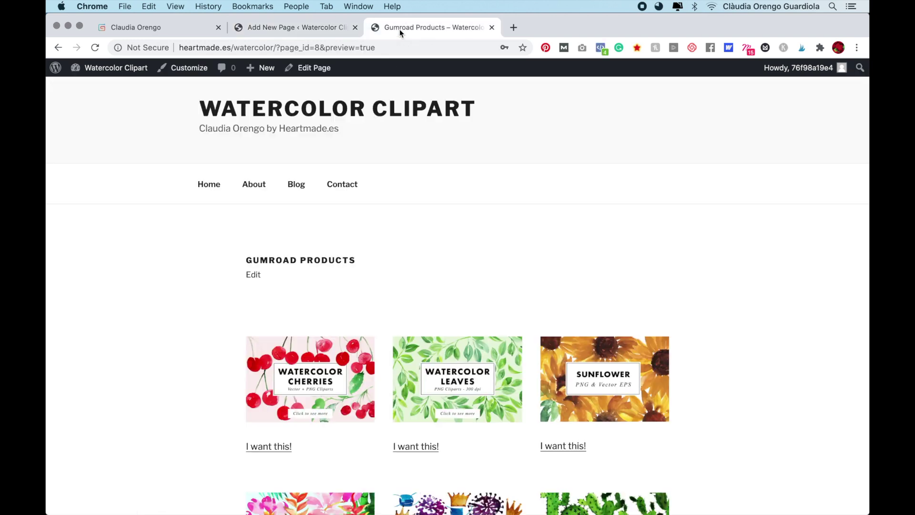
pyautogui.scroll(-1, 392, 484)
pyautogui.scroll(-3, 343, 401)
pyautogui.scroll(-3, 309, 294)
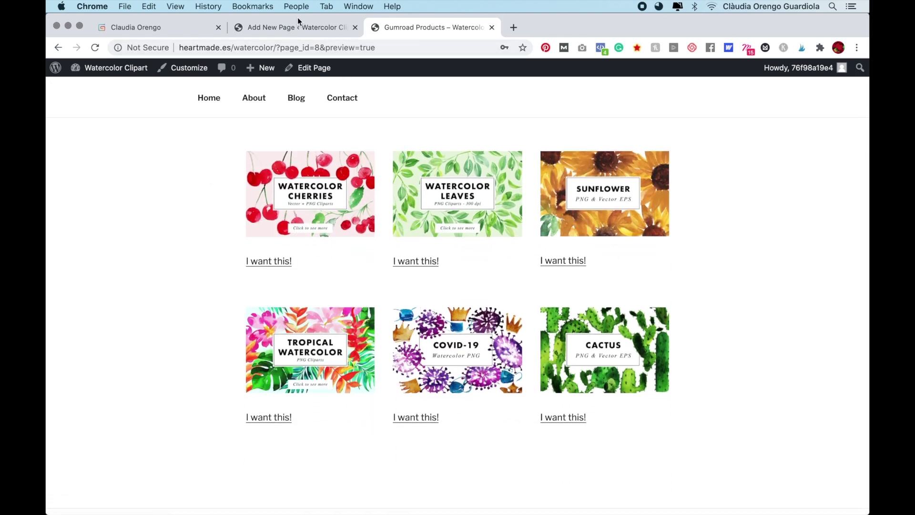
pyautogui.moveTo(310, 193)
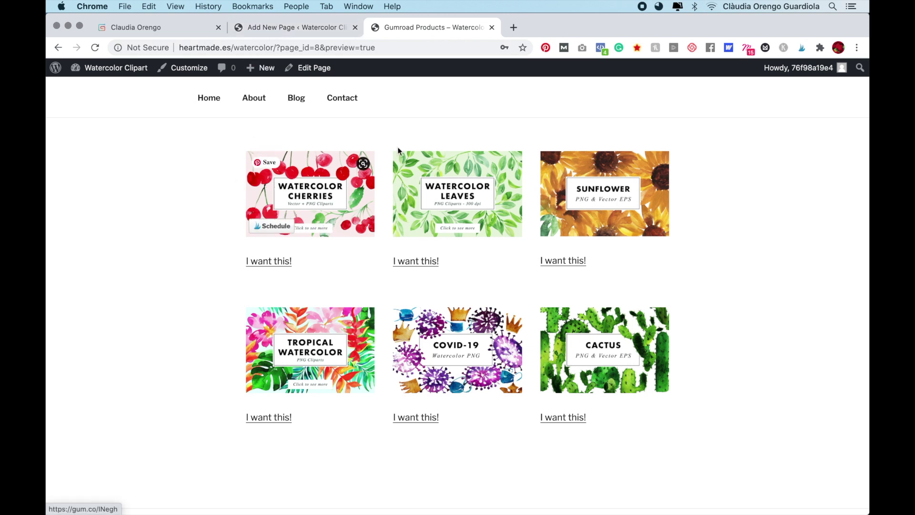
pyautogui.click(293, 27)
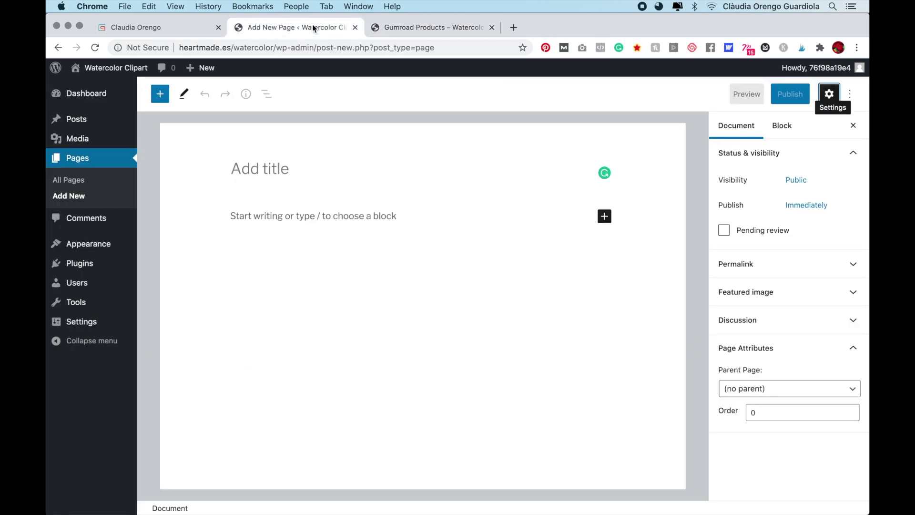
# Insert a Columns block using the 33/33/33 equal three-column variation
pyautogui.click(604, 218)
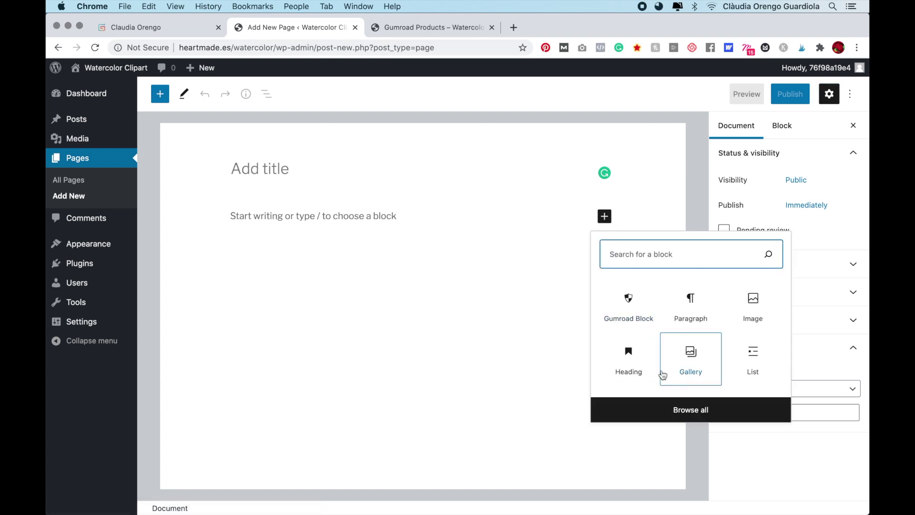
pyautogui.write('colu')
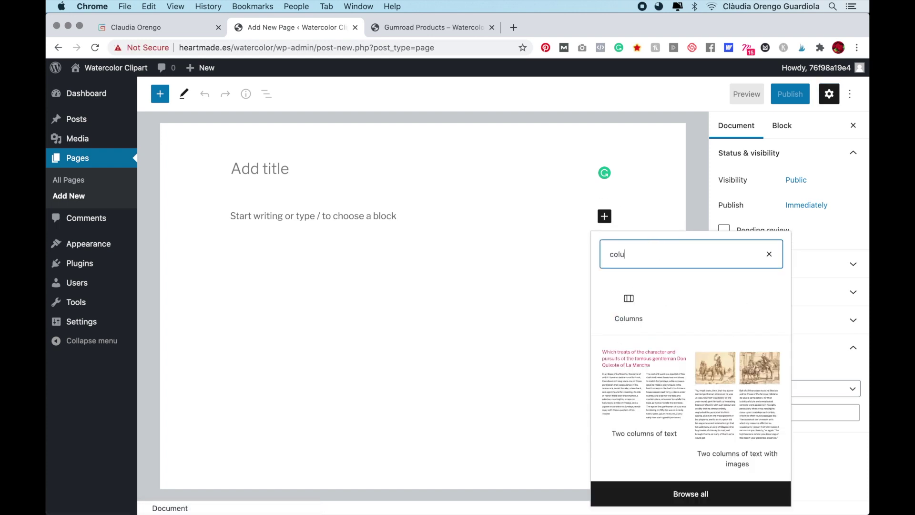
pyautogui.write('mns')
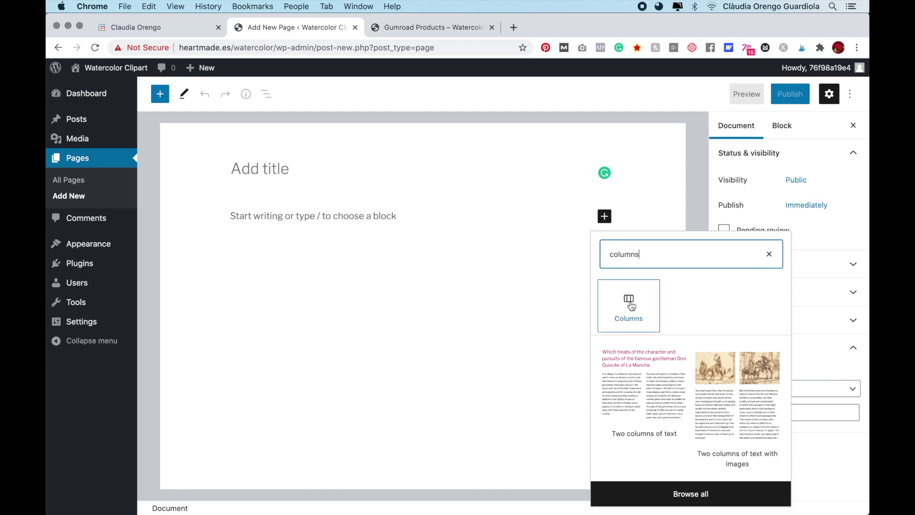
pyautogui.click(628, 305)
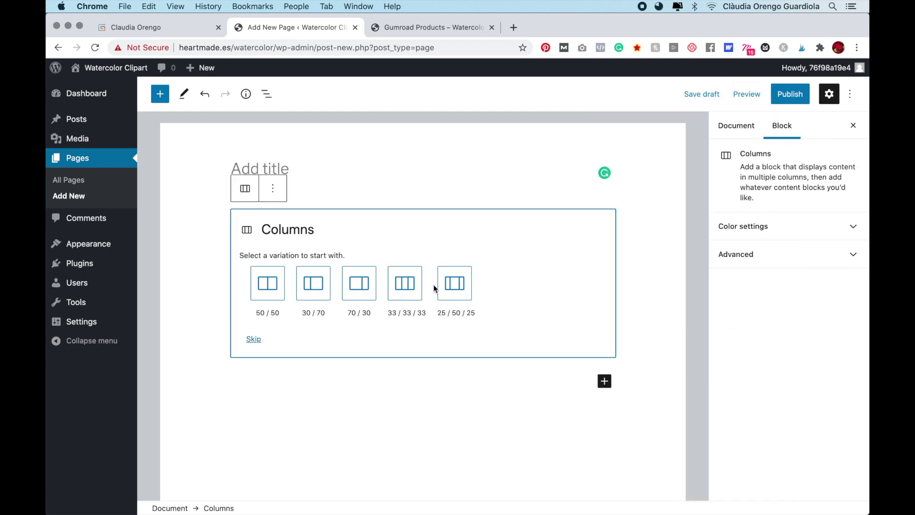
pyautogui.click(405, 286)
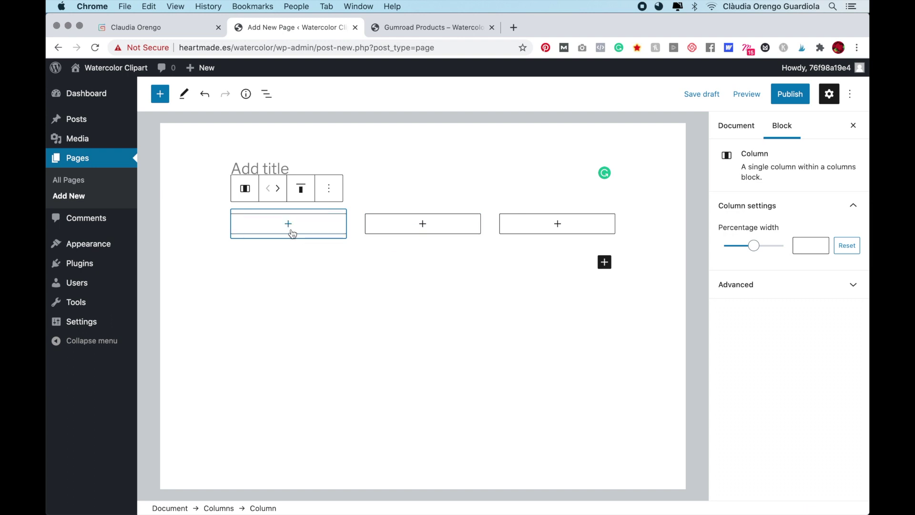
# Bring up the Gumroad Products preview with six thumbnails and 'I want this!' links via Ctrl+Tab
pyautogui.hotkey('ctrl', 'Tab')
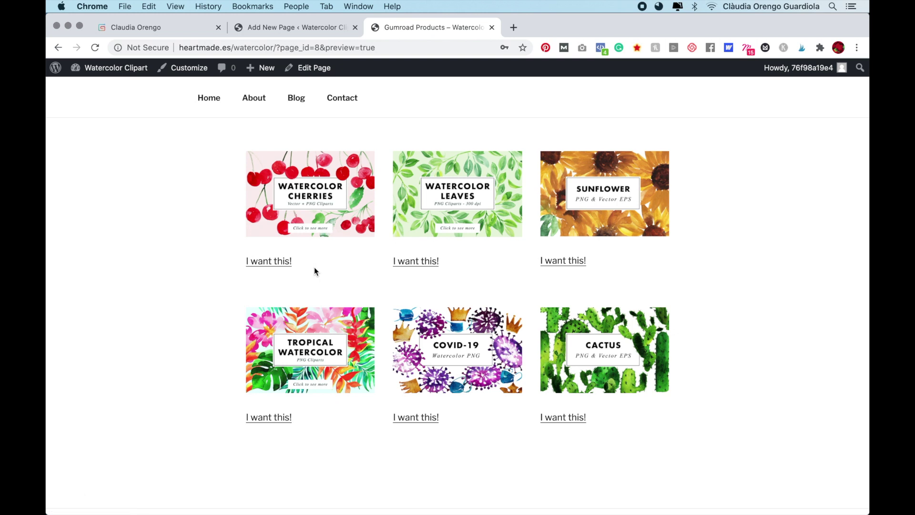
# Go from the Gumroad profile to the Products list showing eight products and their sales
pyautogui.click(175, 27)
pyautogui.scroll(-1, 296, 321)
pyautogui.scroll(-3, 358, 357)
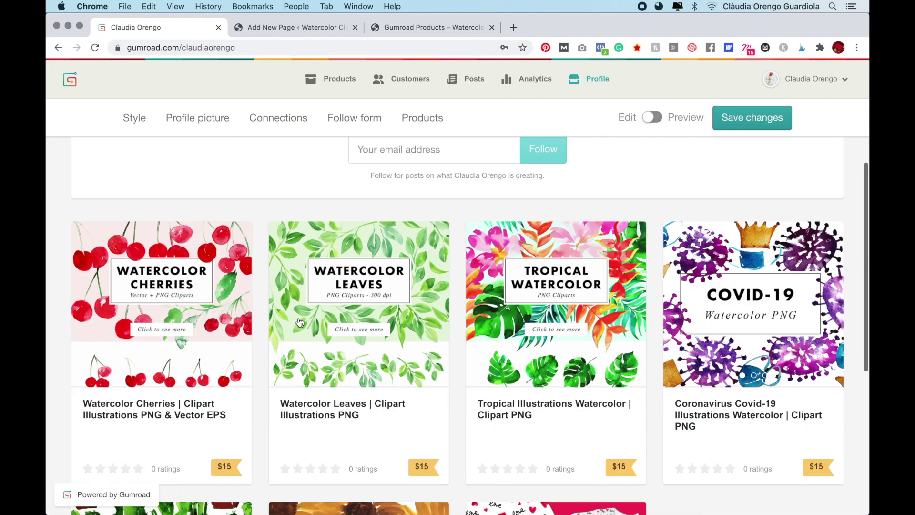
pyautogui.scroll(-1, 429, 415)
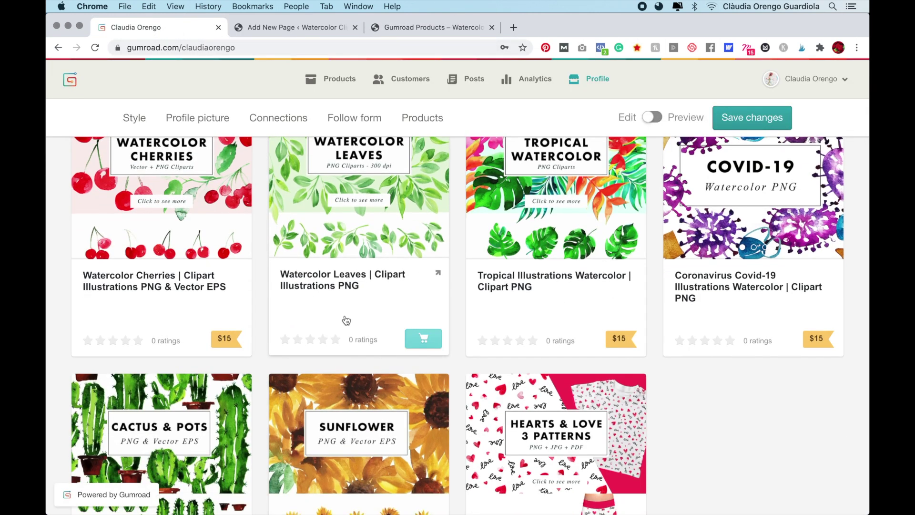
pyautogui.scroll(2, 343, 321)
pyautogui.scroll(2, 346, 319)
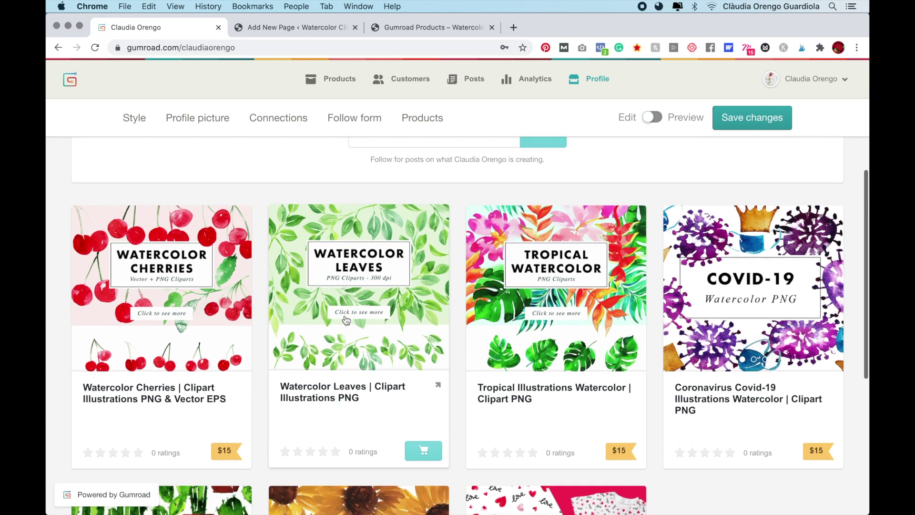
pyautogui.scroll(-3, 345, 320)
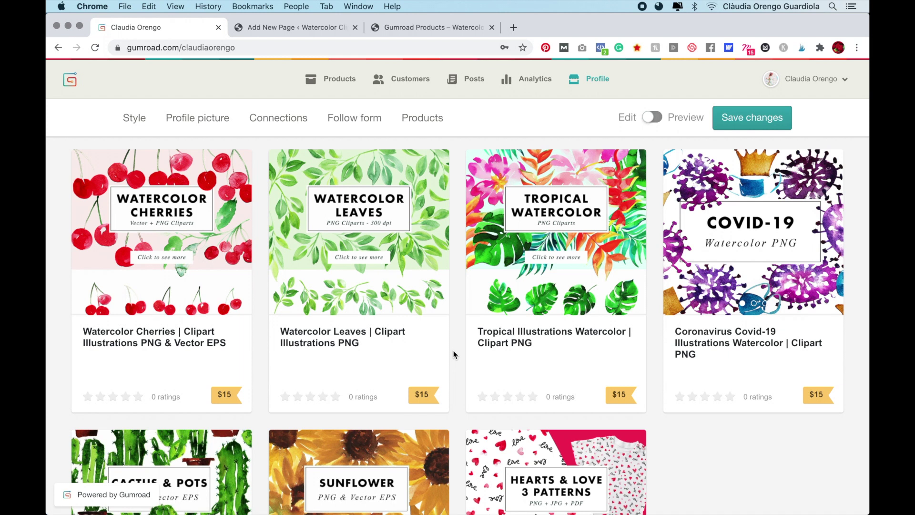
pyautogui.press('super+Tab')
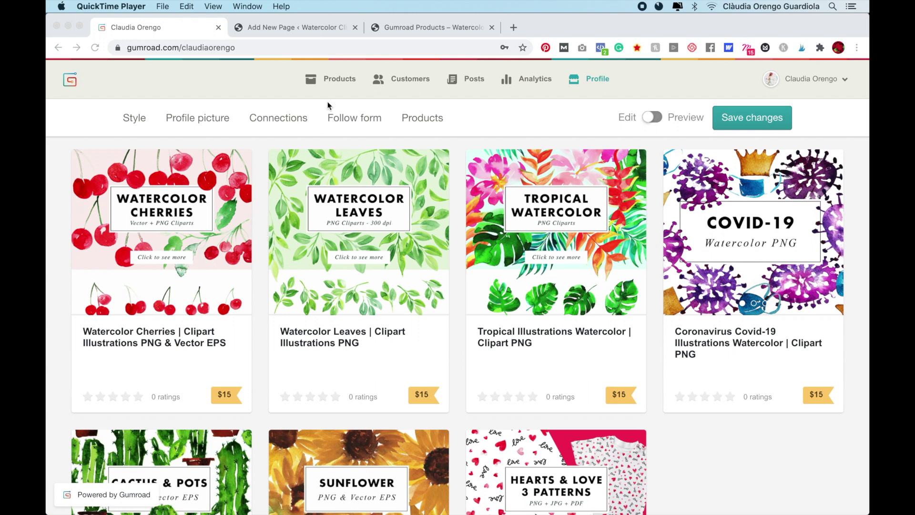
pyautogui.click(336, 85)
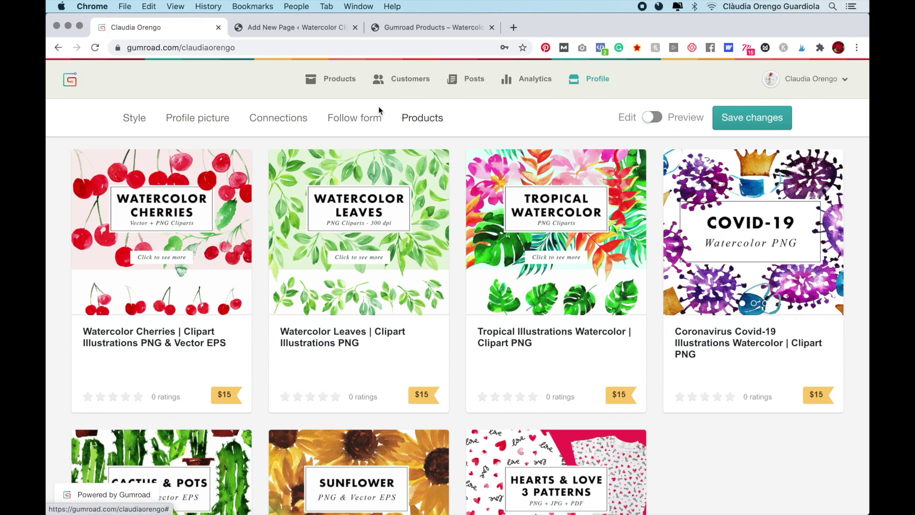
pyautogui.click(330, 81)
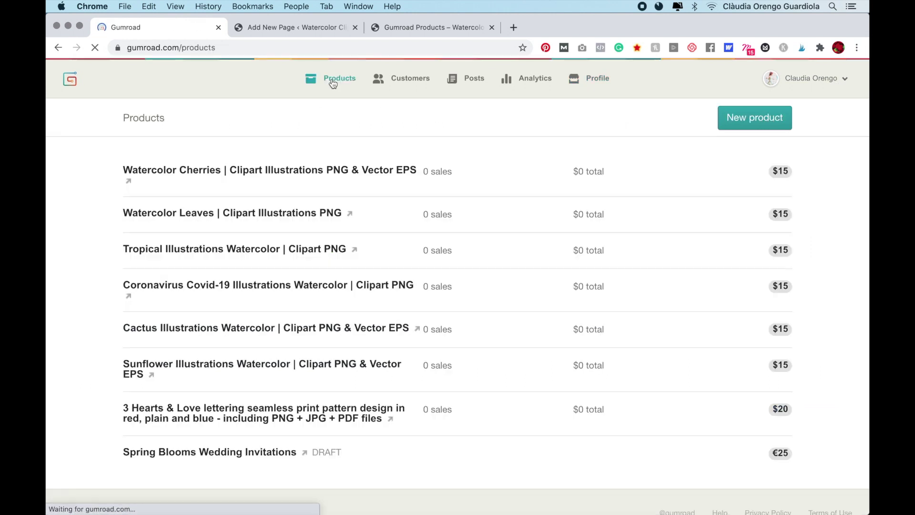
pyautogui.moveTo(281, 368)
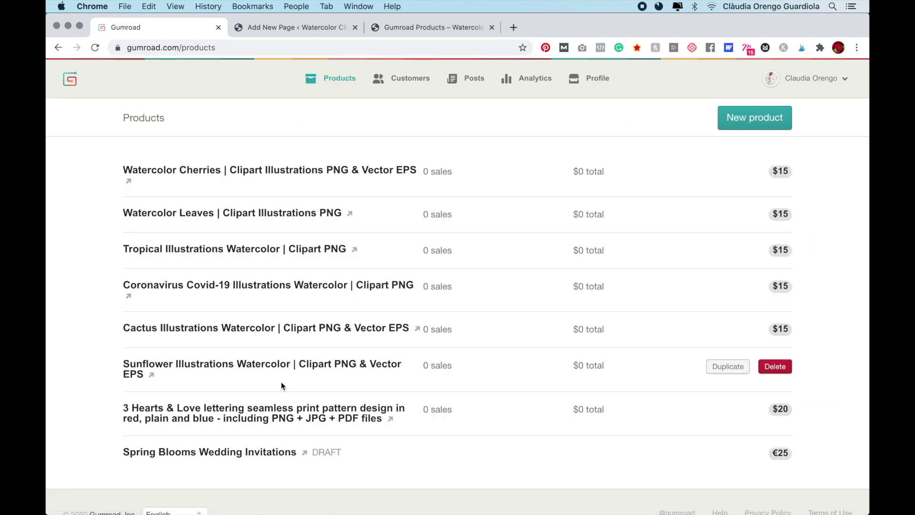
# Copy the Watercolor Cherries product URL from its Share section
pyautogui.click(286, 176)
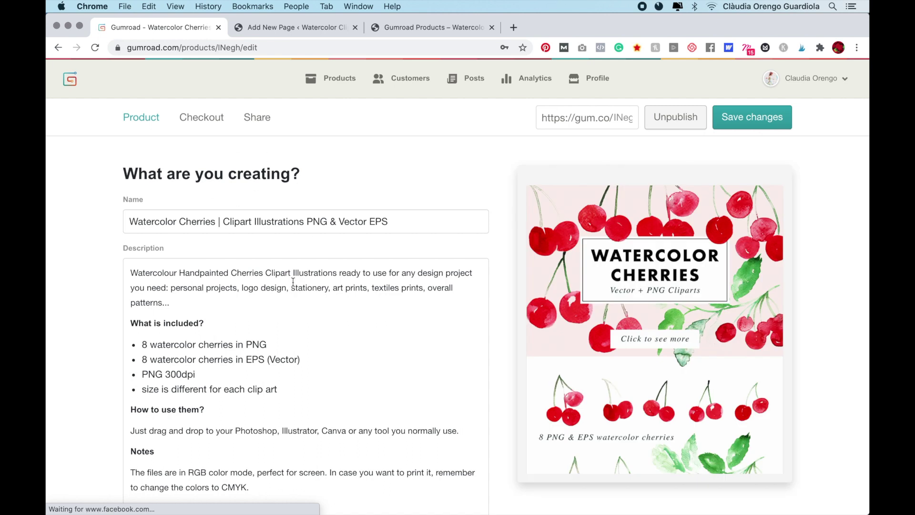
pyautogui.scroll(-5, 254, 388)
pyautogui.scroll(5, 254, 389)
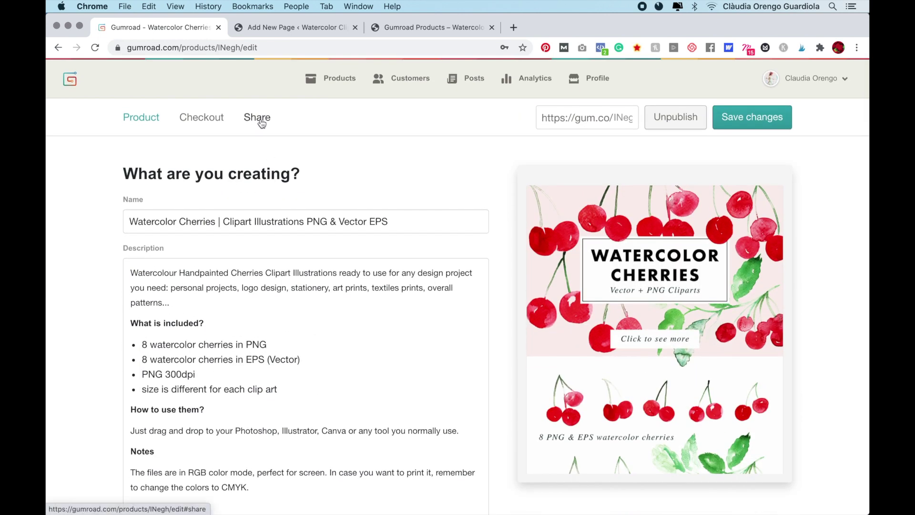
pyautogui.click(257, 124)
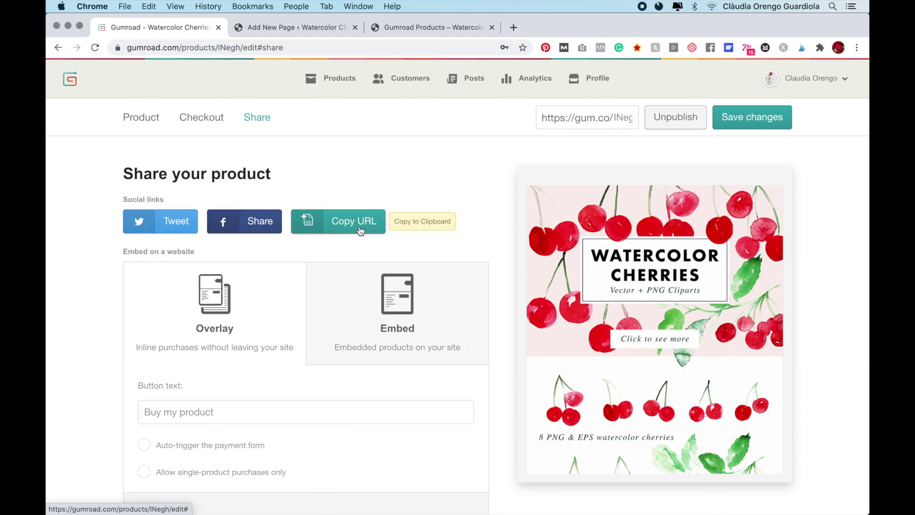
pyautogui.click(360, 230)
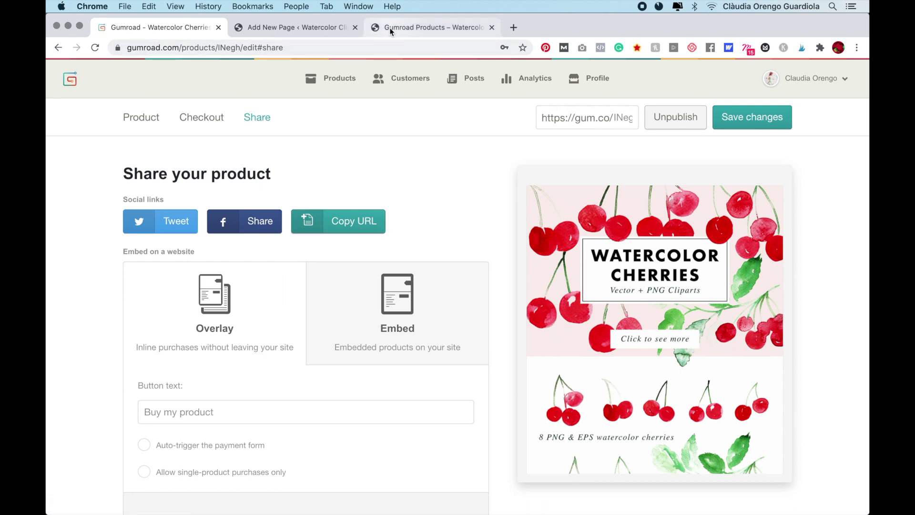
# Add an Image block inside the first column of the new page
pyautogui.click(295, 26)
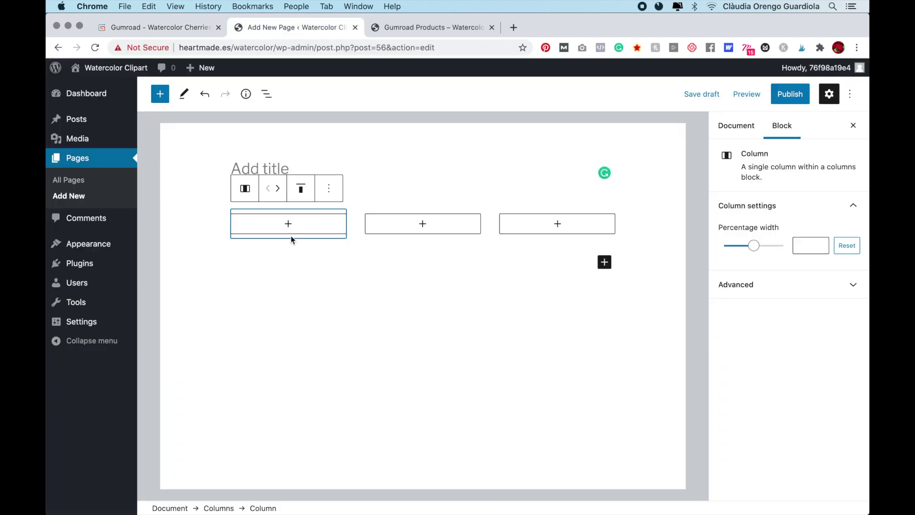
pyautogui.click(395, 25)
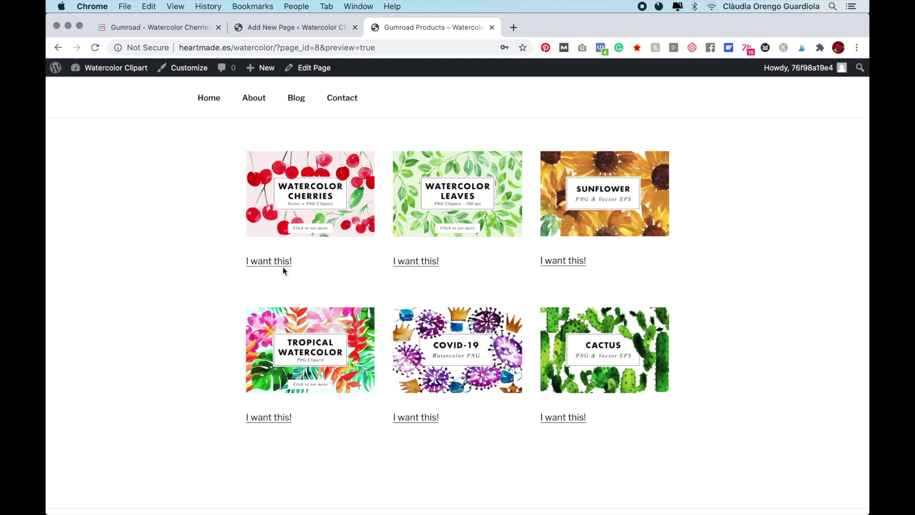
pyautogui.moveTo(261, 170)
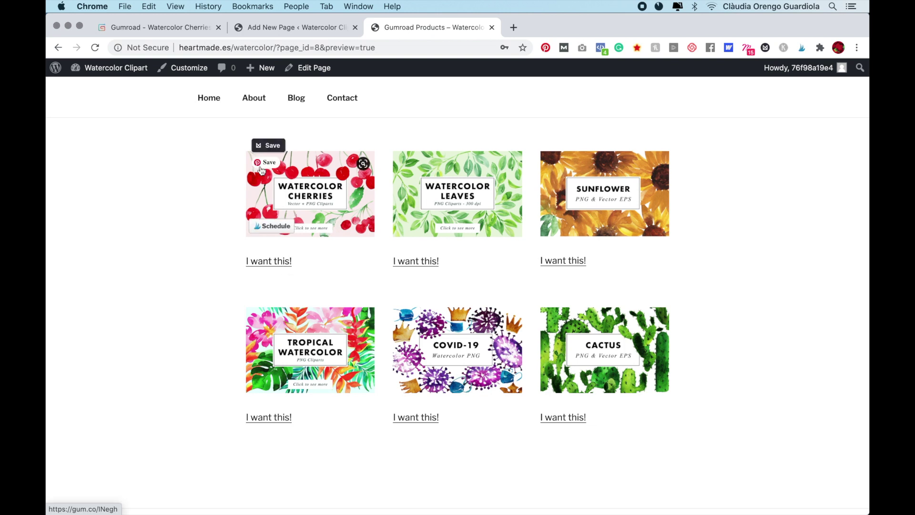
pyautogui.click(314, 29)
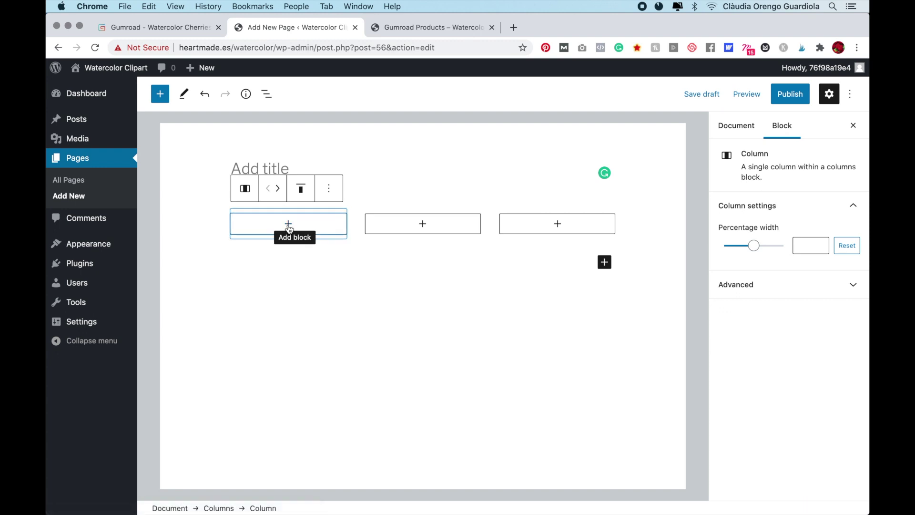
pyautogui.click(289, 226)
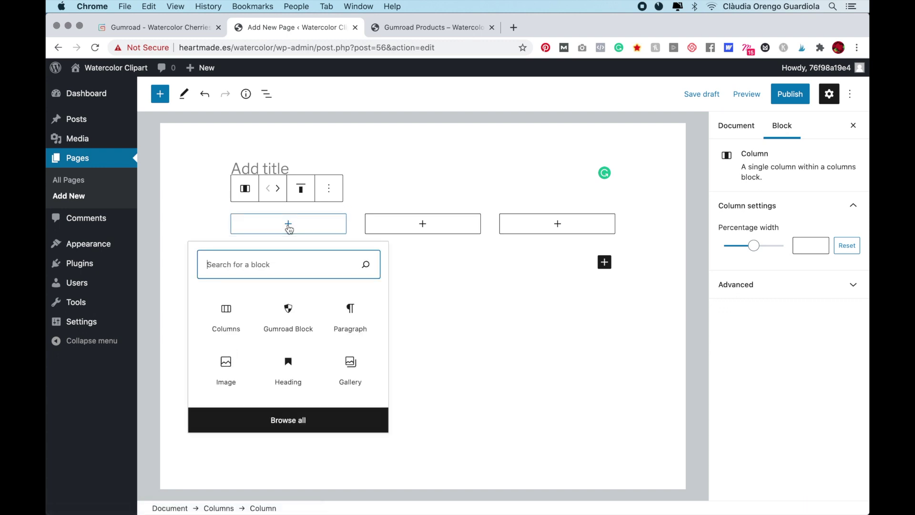
pyautogui.click(227, 364)
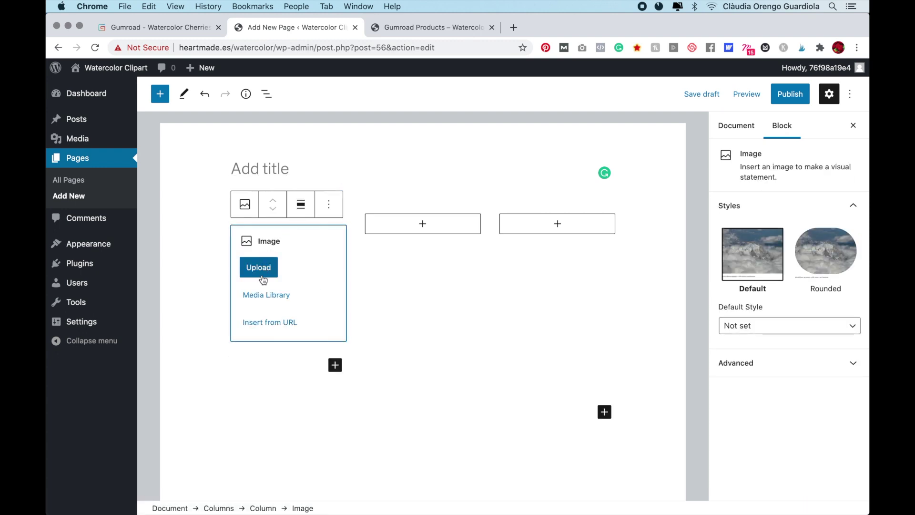
# Pick the Watercolor Cherries picture from the media library
pyautogui.click(265, 292)
pyautogui.click(151, 114)
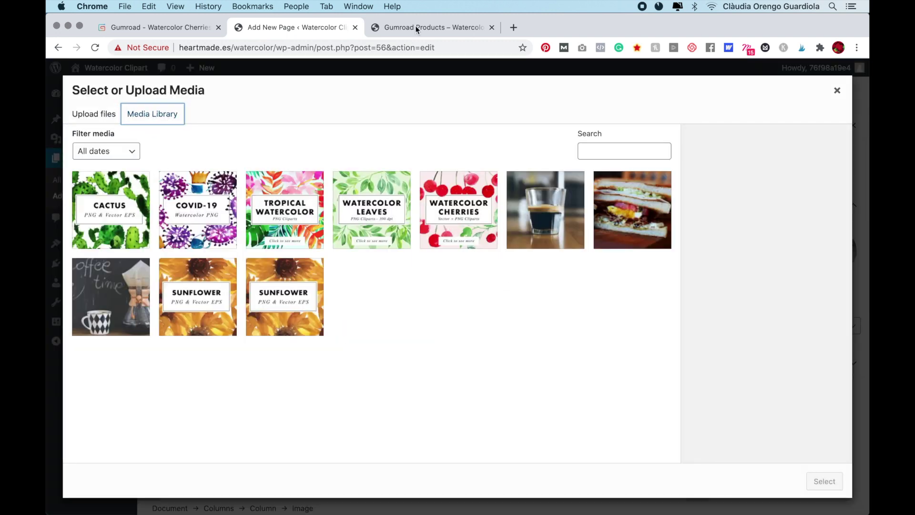
pyautogui.click(182, 33)
pyautogui.click(315, 32)
pyautogui.click(464, 209)
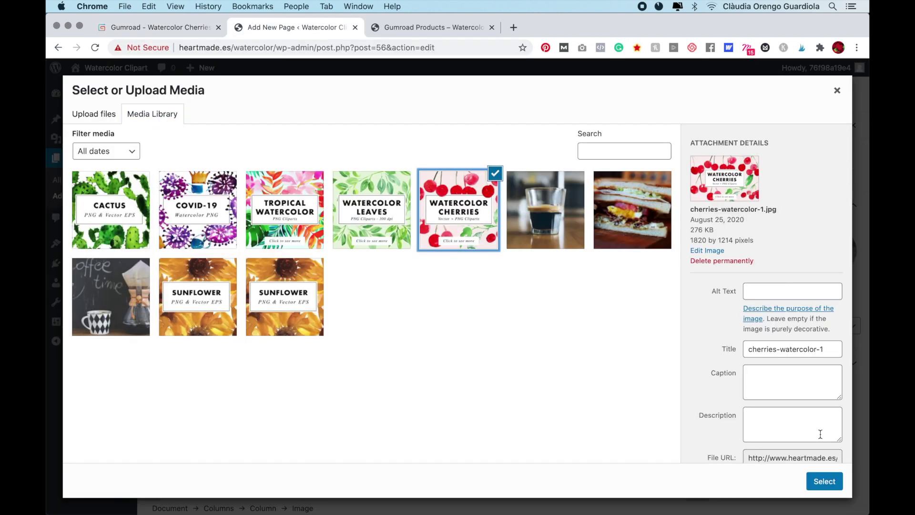
# Insert the cherries image into the first column and select its block
pyautogui.click(824, 481)
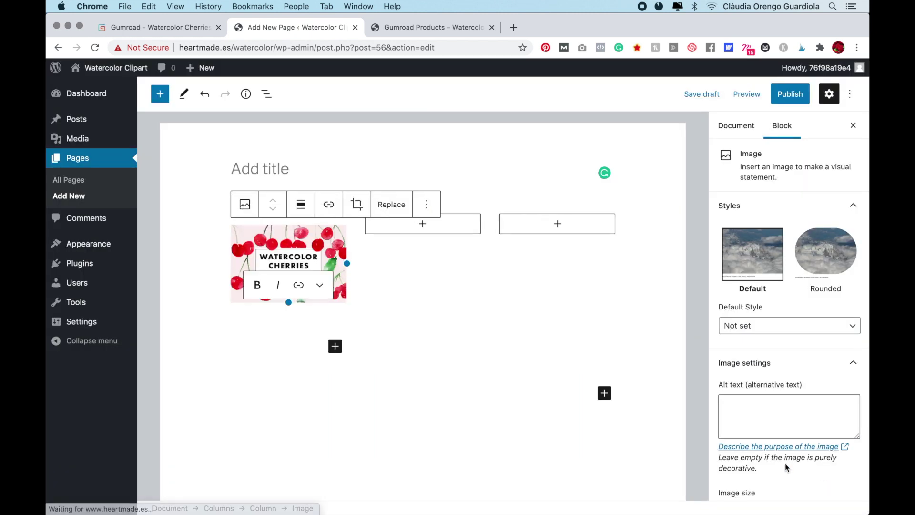
pyautogui.click(295, 256)
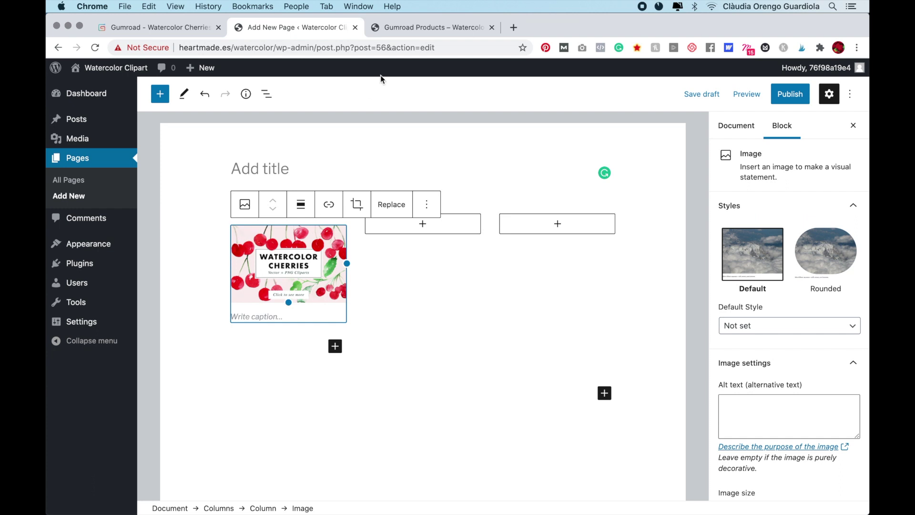
pyautogui.click(399, 27)
pyautogui.click(318, 28)
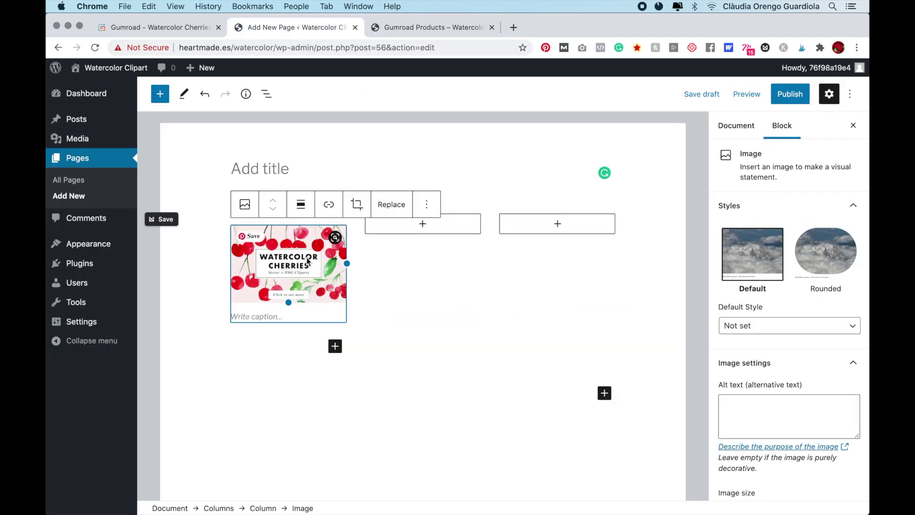
# Link the cherries image to gum.co/lNegh and check the live preview
pyautogui.click(330, 205)
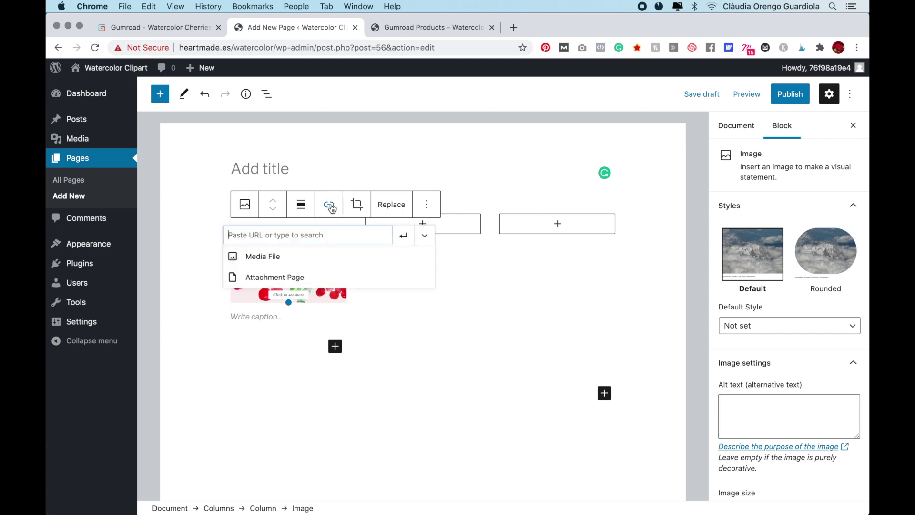
pyautogui.write('https://gum.co/INegh')
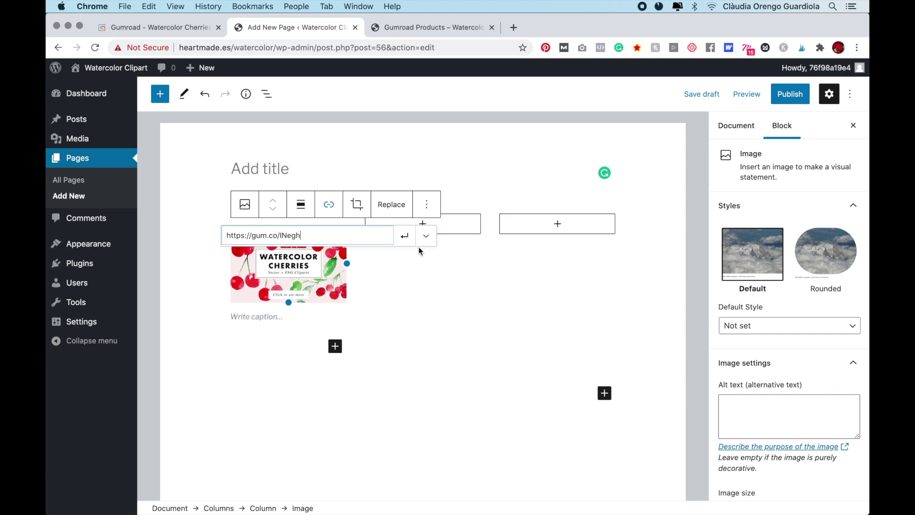
pyautogui.click(404, 242)
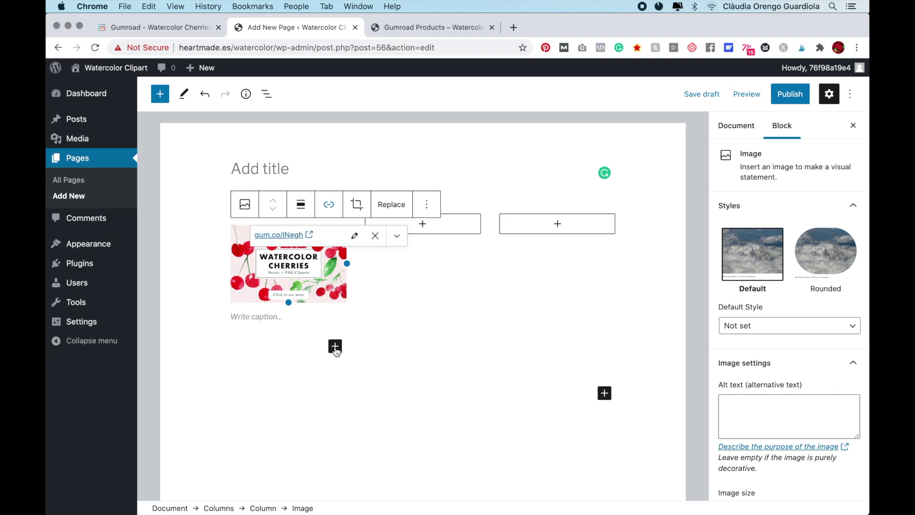
pyautogui.click(161, 28)
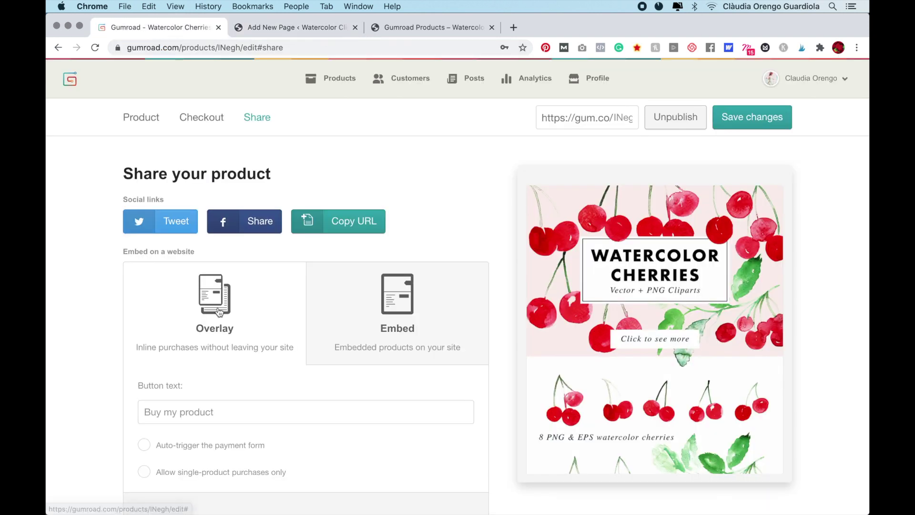
pyautogui.click(458, 29)
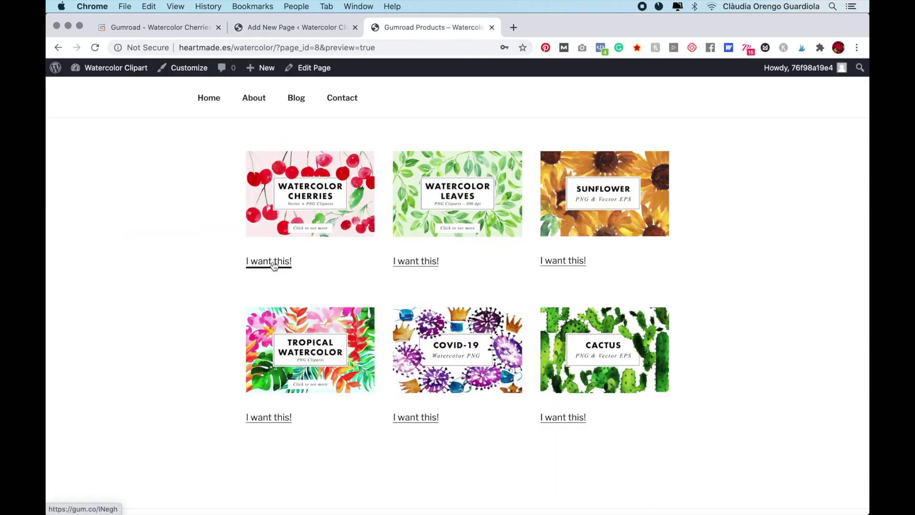
pyautogui.click(293, 29)
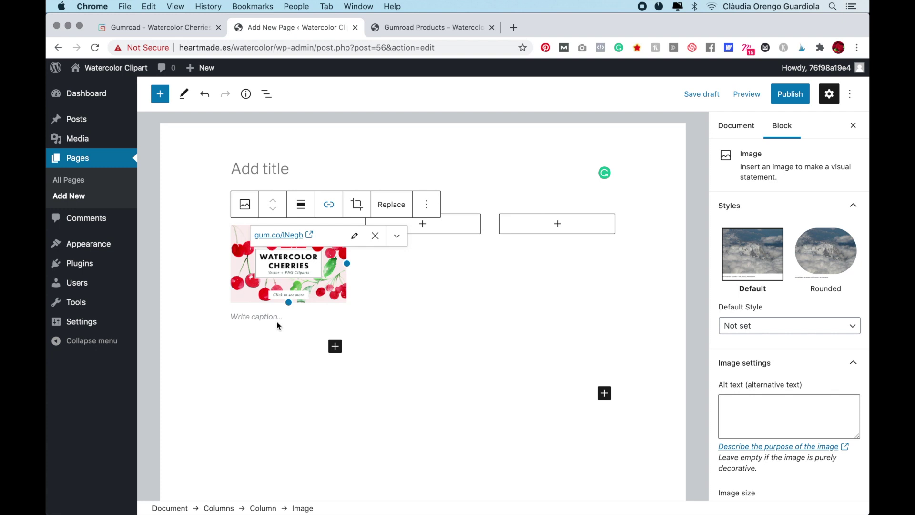
# Insert a Gumroad block under the cherries image and paste in the gum.co/lNegh product link
pyautogui.click(336, 347)
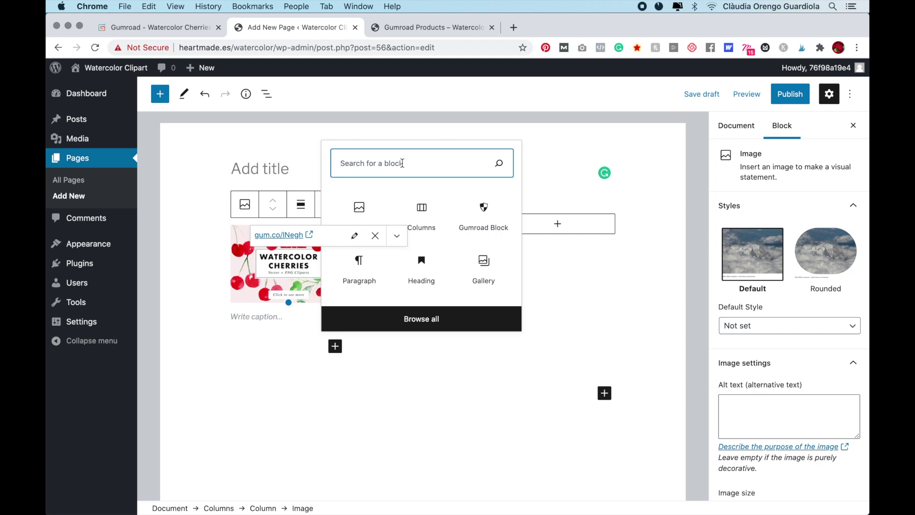
pyautogui.write('gumroad')
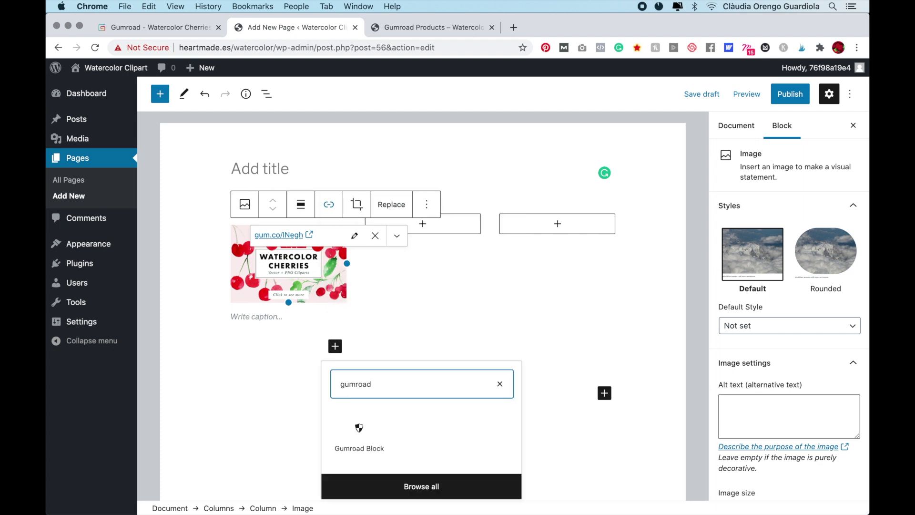
pyautogui.click(365, 445)
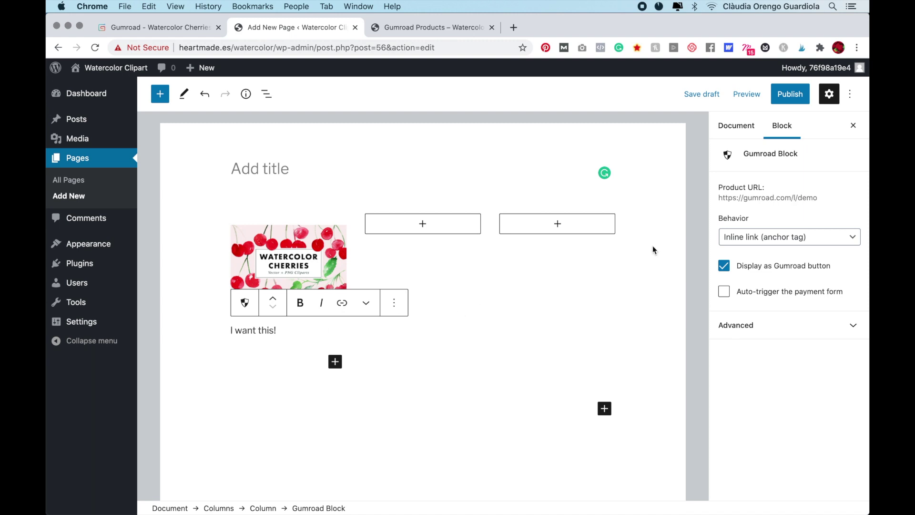
pyautogui.tripleClick(756, 197)
pyautogui.press('BackSpace')
pyautogui.write('https://gum.co/lNegh')
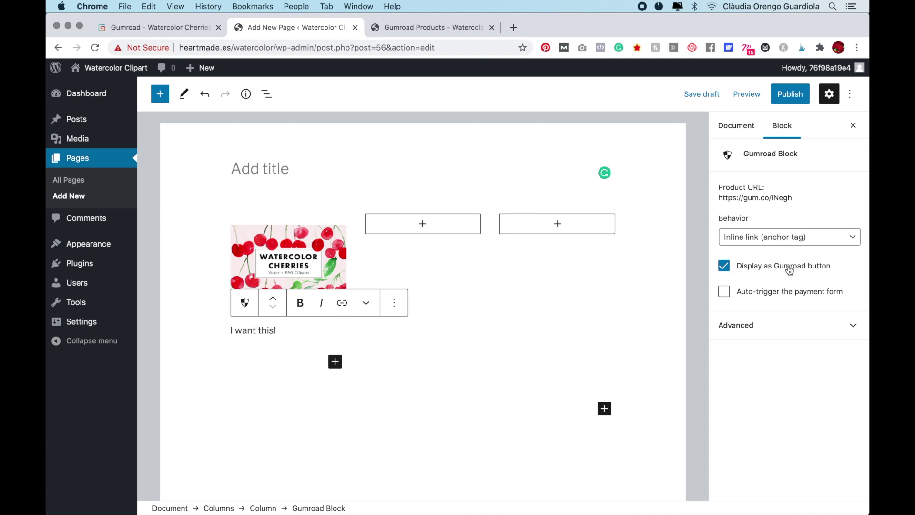
# Set the Gumroad block's behaviour to Overlay and bring up the live page preview
pyautogui.click(613, 363)
pyautogui.click(764, 237)
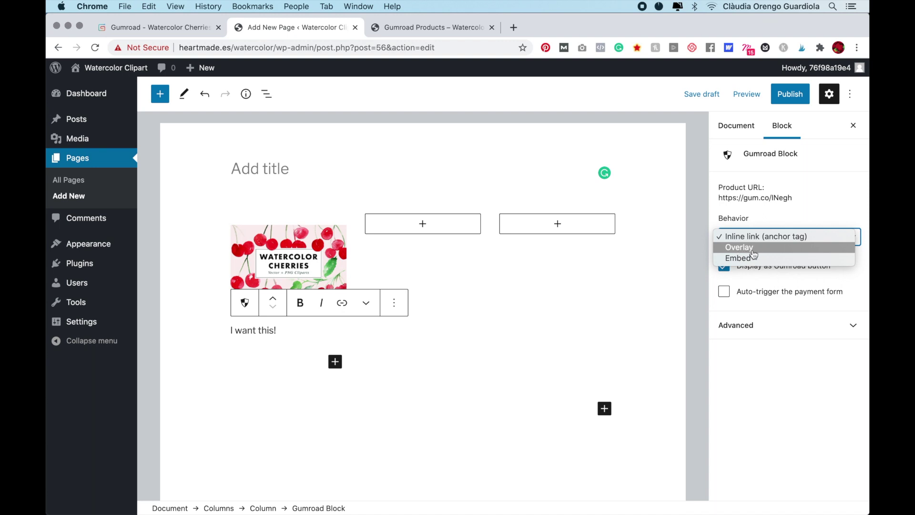
pyautogui.click(741, 249)
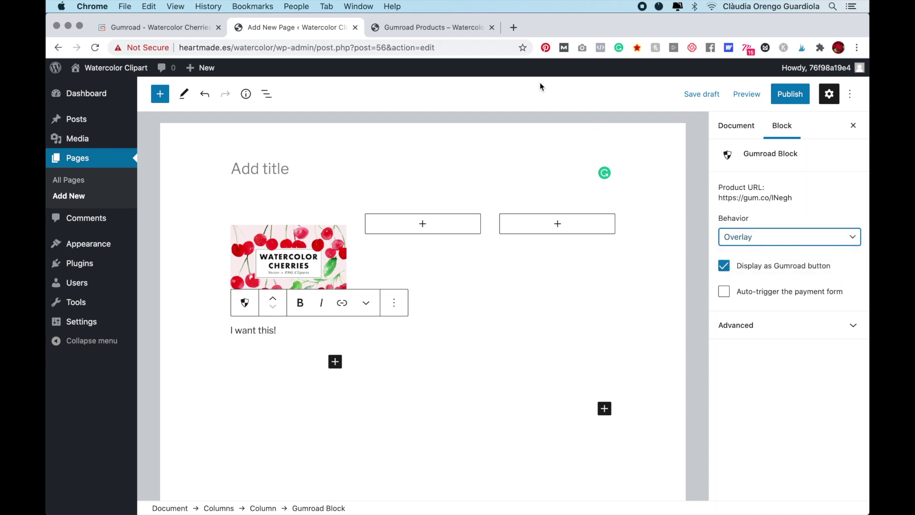
pyautogui.click(440, 28)
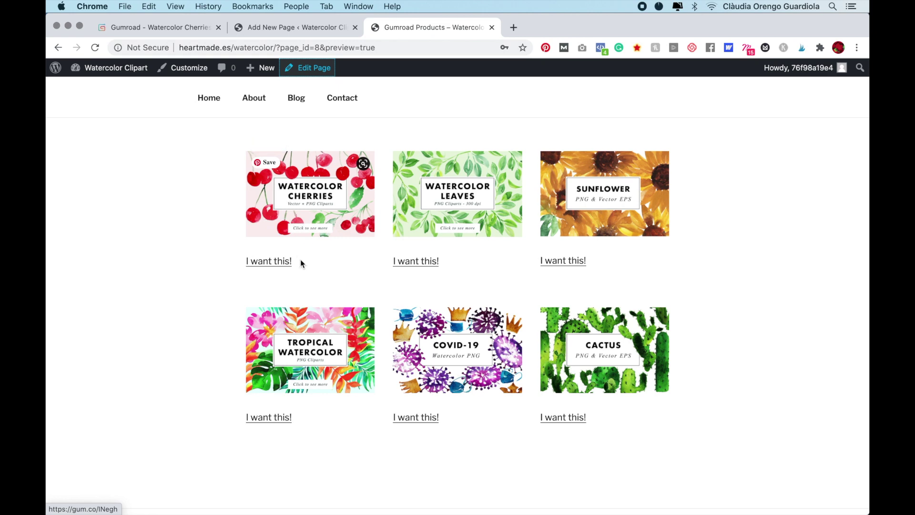
# Try the cherries 'I want this!' link, close the Watercolor Cherries overlay, and go back to the editor
pyautogui.click(286, 262)
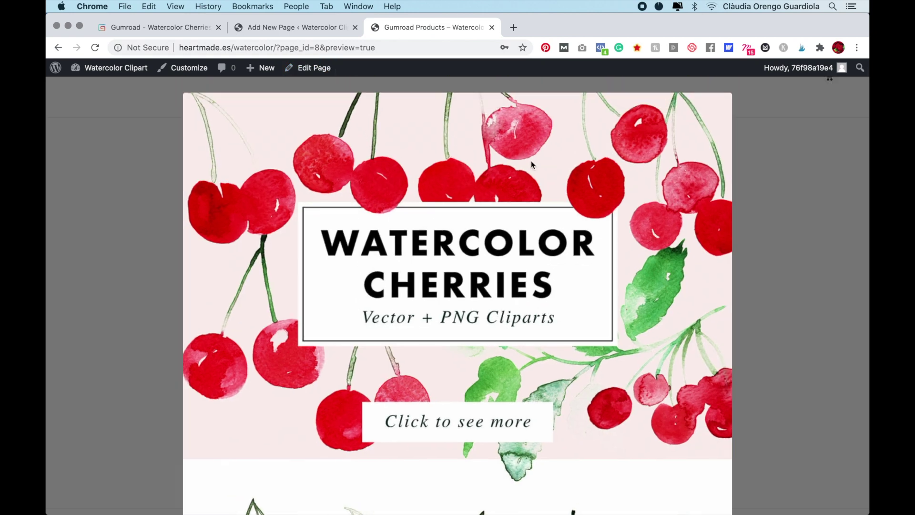
pyautogui.scroll(-2, 468, 370)
pyautogui.scroll(-5, 468, 370)
pyautogui.scroll(-3, 468, 370)
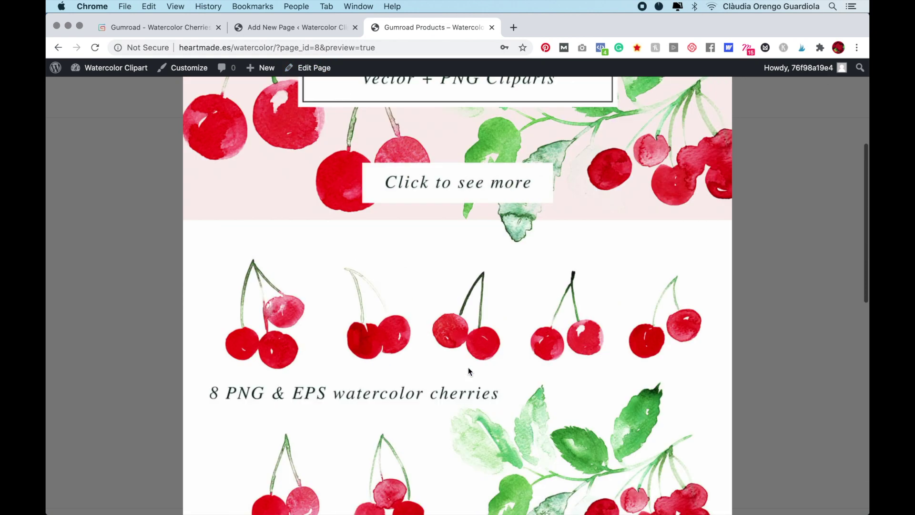
pyautogui.scroll(5, 468, 367)
pyautogui.scroll(-15, 468, 367)
pyautogui.click(795, 334)
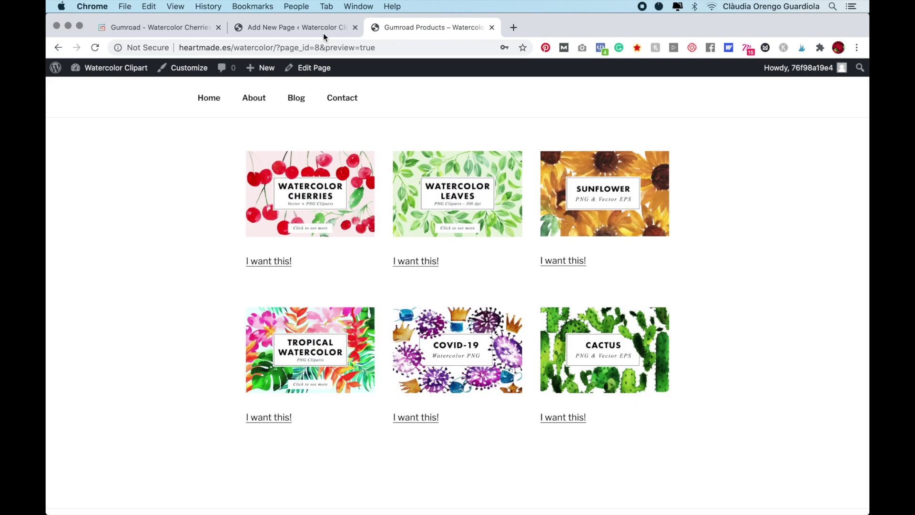
pyautogui.click(323, 31)
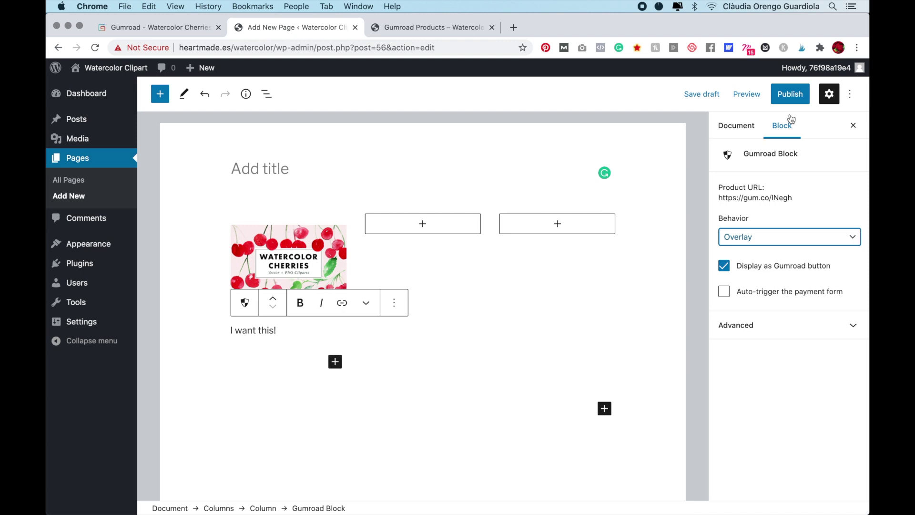
# Save the page as a draft and preview it in a new tab
pyautogui.click(633, 325)
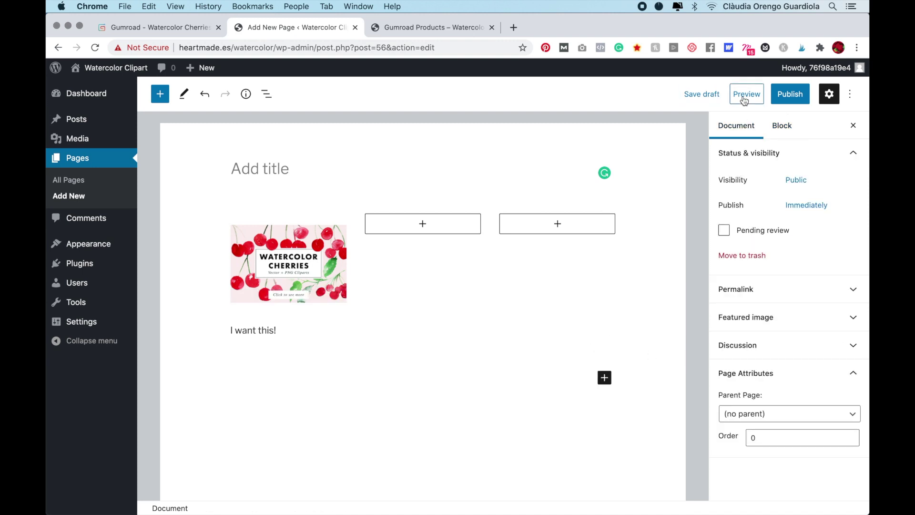
pyautogui.click(712, 101)
pyautogui.click(747, 93)
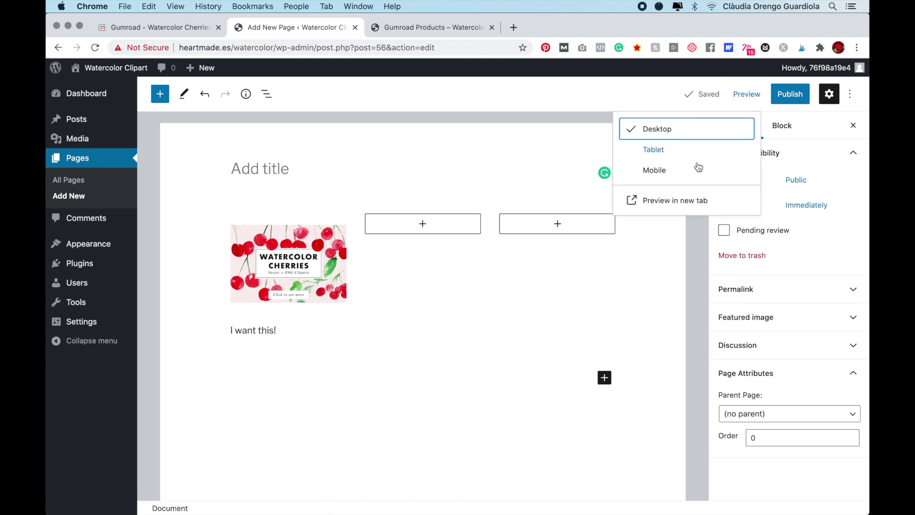
pyautogui.click(683, 203)
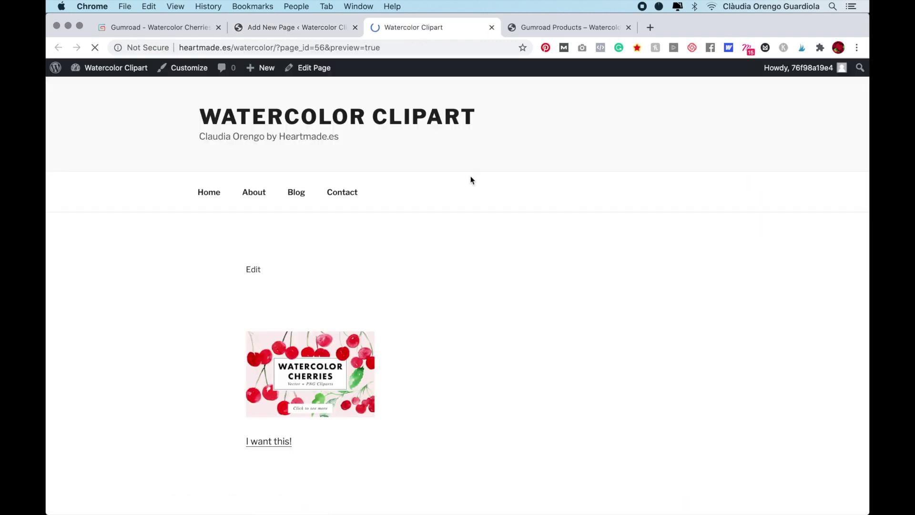
pyautogui.scroll(-2, 332, 376)
# Add the cherries Personal License to the cart, reach the US$18.15 checkout, and return to the editor
pyautogui.click(334, 288)
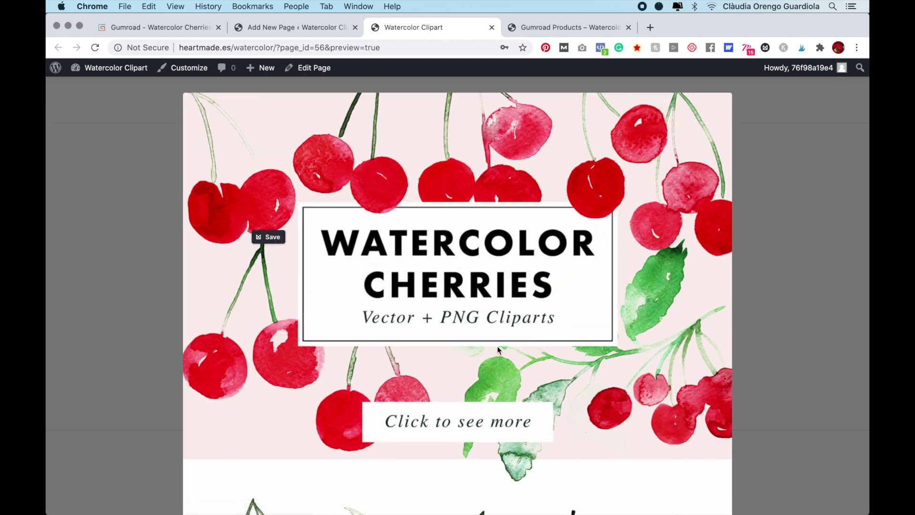
pyautogui.scroll(-4, 497, 346)
pyautogui.scroll(-3, 497, 346)
pyautogui.scroll(5, 497, 347)
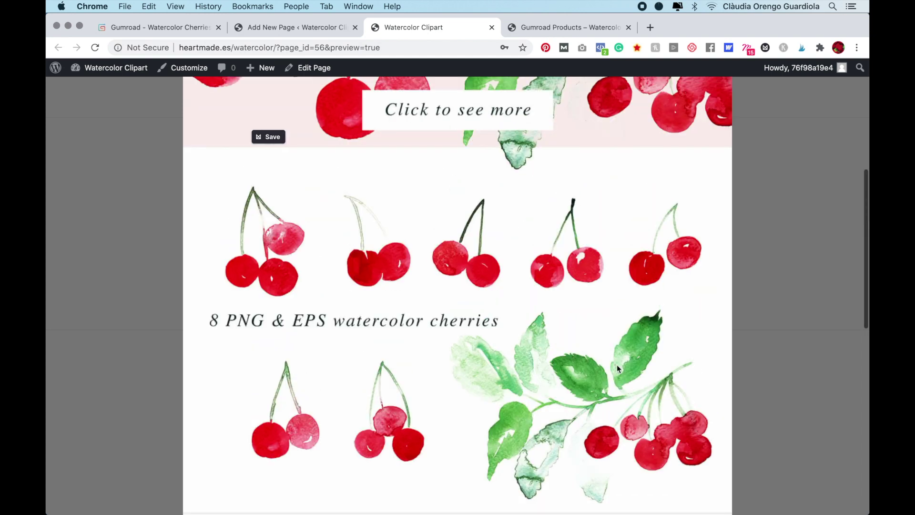
pyautogui.scroll(-3, 617, 364)
pyautogui.scroll(-3, 659, 402)
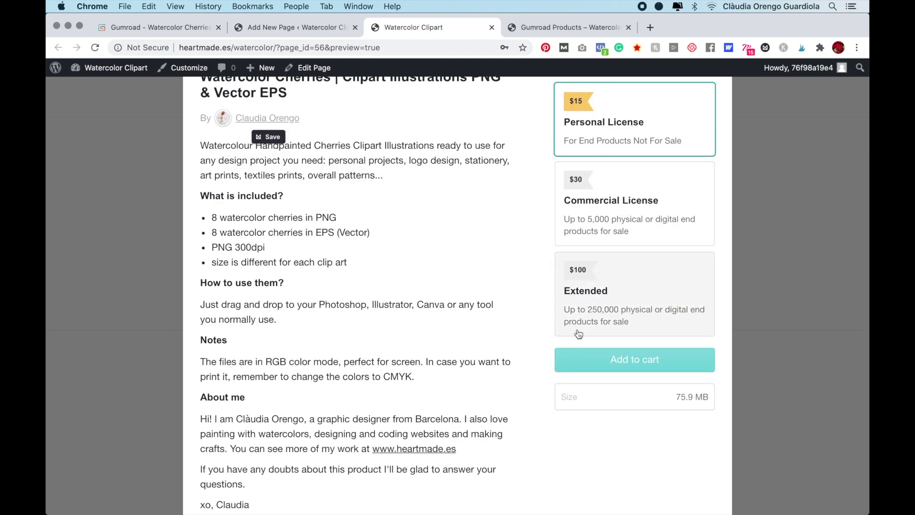
pyautogui.click(618, 361)
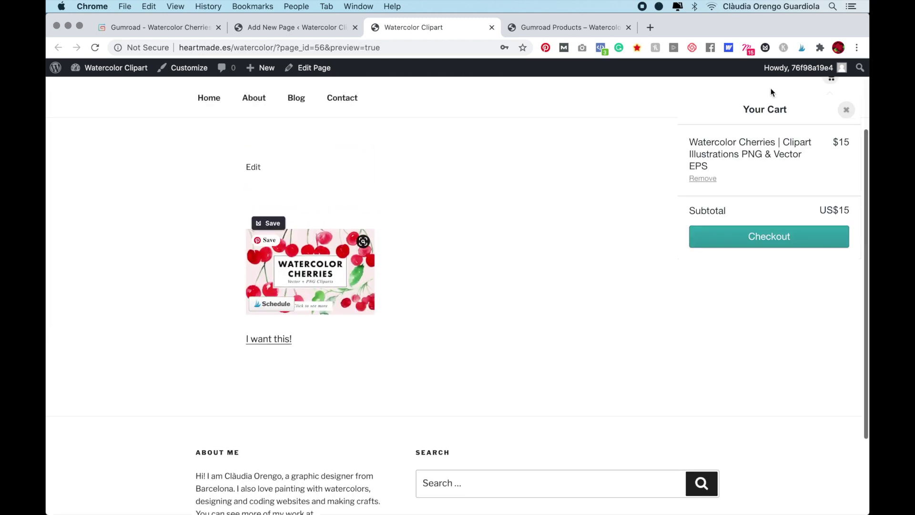
pyautogui.click(772, 239)
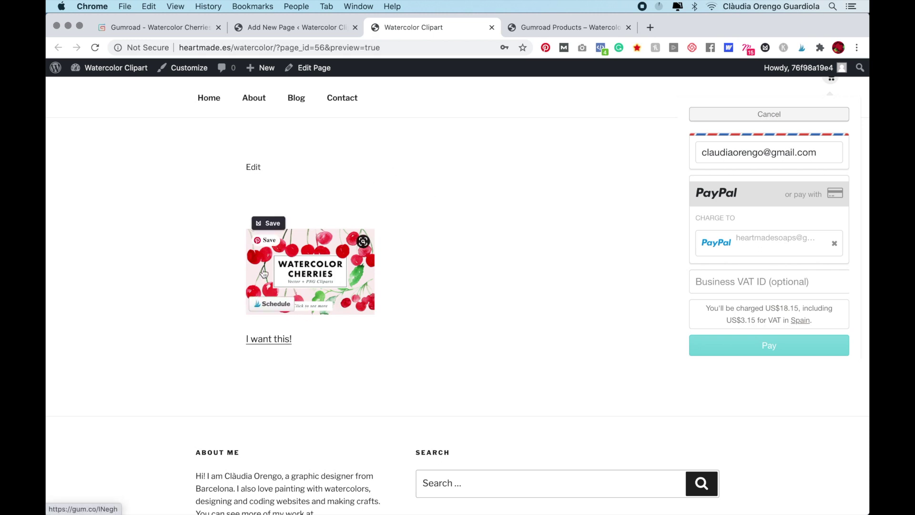
pyautogui.click(308, 34)
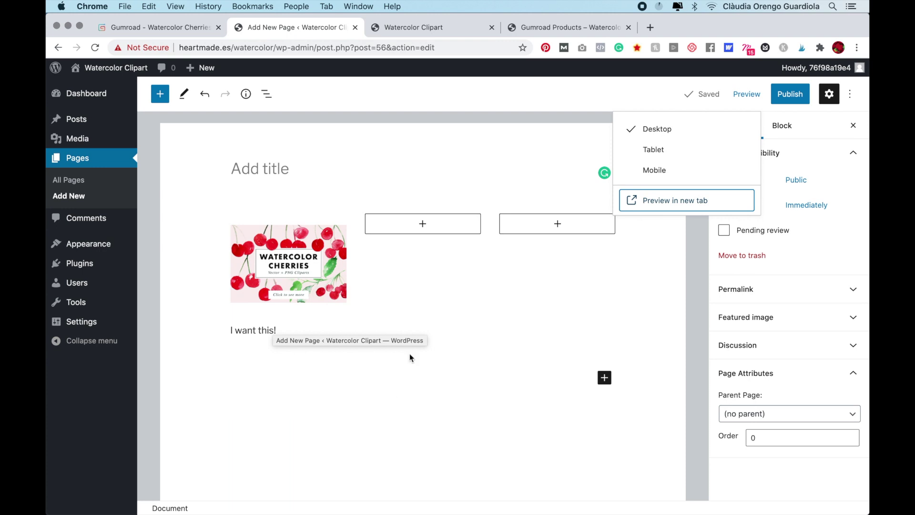
# Open the Gumroad Products page in the editor and select the cherries Gumroad block (gum.co/lNegh, overlay)
pyautogui.click(536, 28)
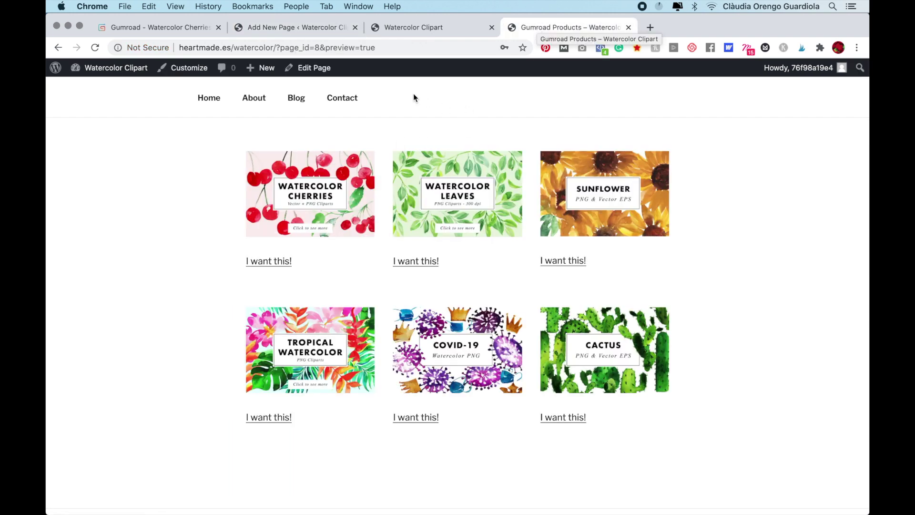
pyautogui.keyDown('super'); pyautogui.click(317, 69); pyautogui.keyUp('super')
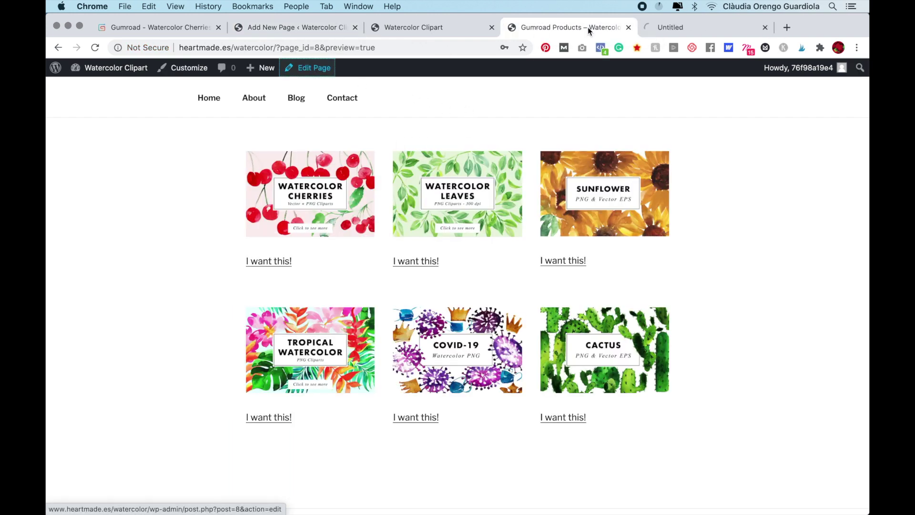
pyautogui.click(682, 29)
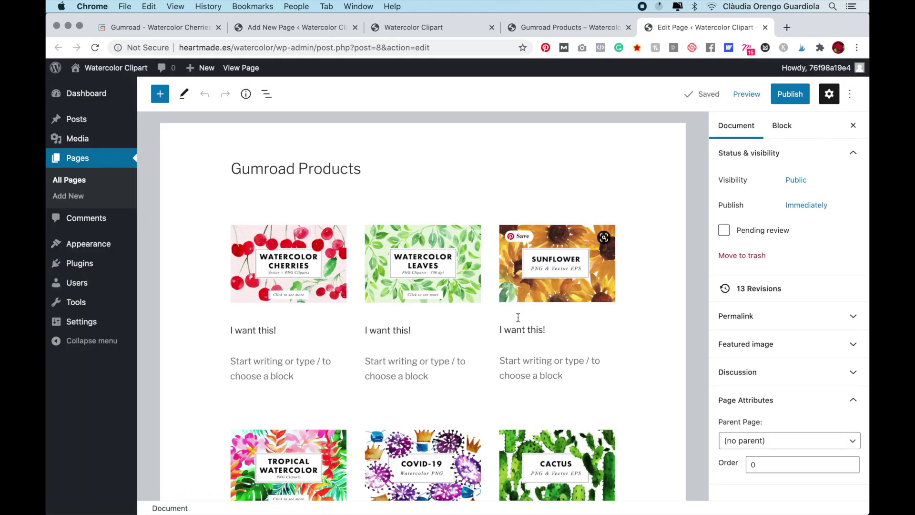
pyautogui.click(243, 329)
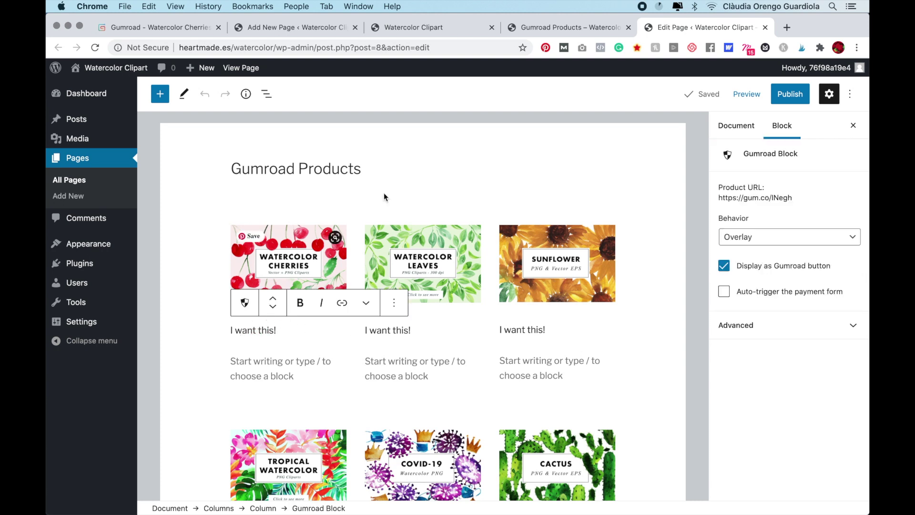
# Open the Watercolor Cherries product in Gumroad and leave its call to action as 'I want this!'
pyautogui.click(169, 33)
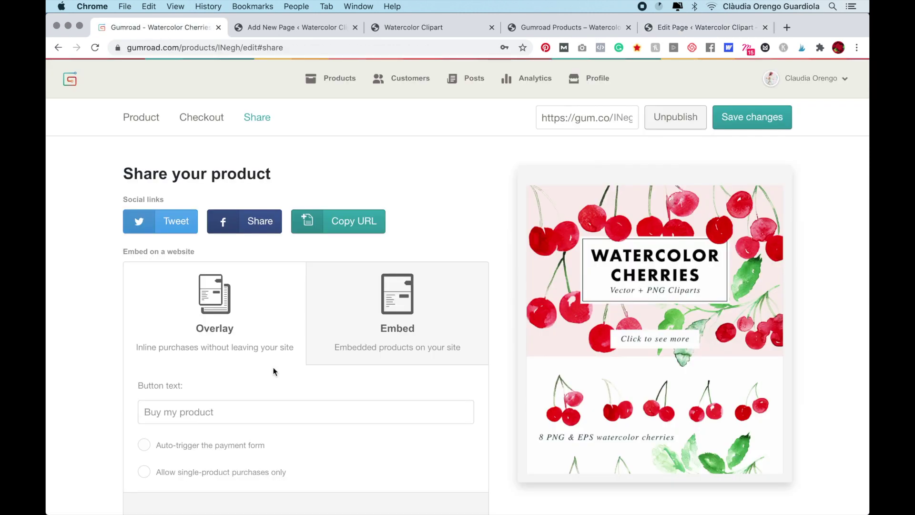
pyautogui.click(149, 122)
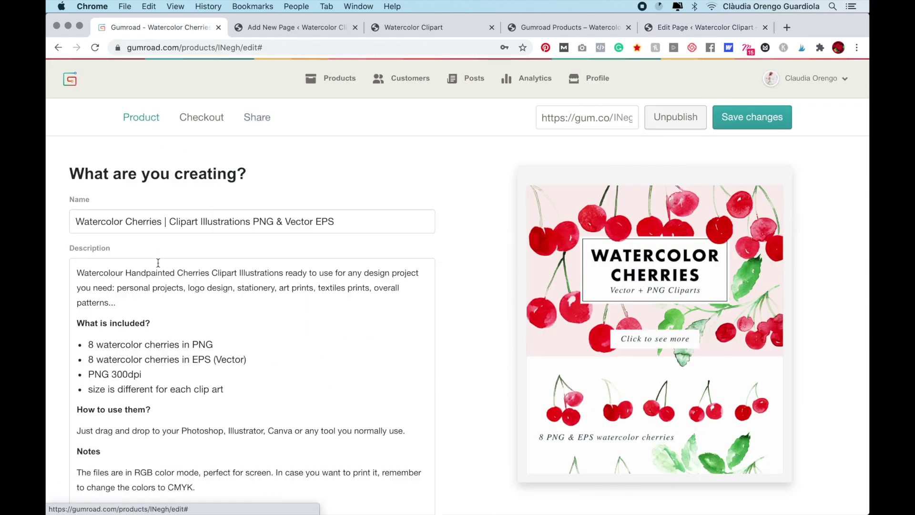
pyautogui.scroll(-1, 157, 262)
pyautogui.scroll(-5, 161, 300)
pyautogui.scroll(-5, 167, 370)
pyautogui.scroll(-3, 167, 370)
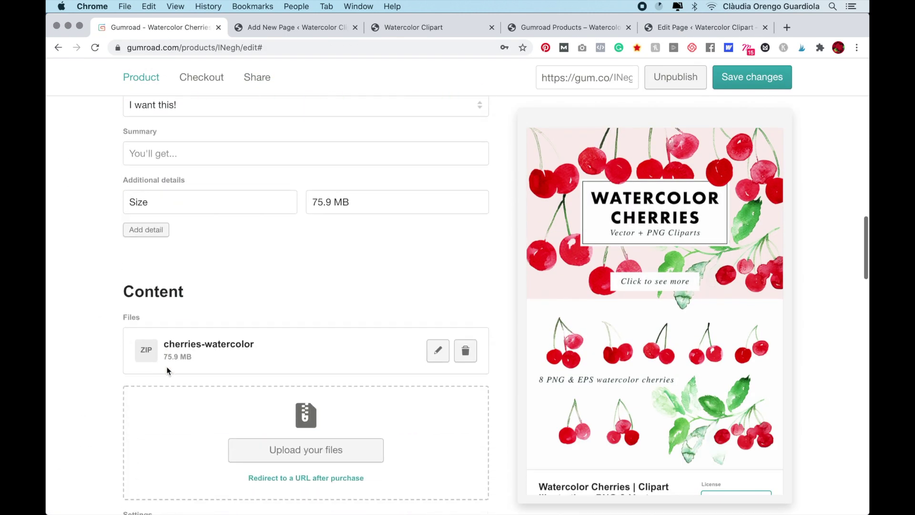
pyautogui.scroll(-4, 168, 371)
pyautogui.scroll(-2, 168, 371)
pyautogui.scroll(-2, 167, 370)
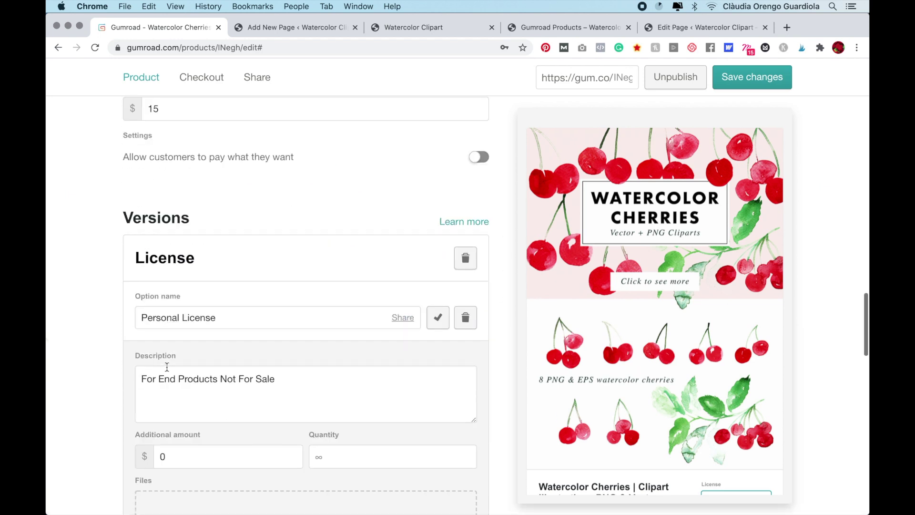
pyautogui.scroll(-4, 167, 371)
pyautogui.scroll(-8, 168, 370)
pyautogui.scroll(-2, 168, 371)
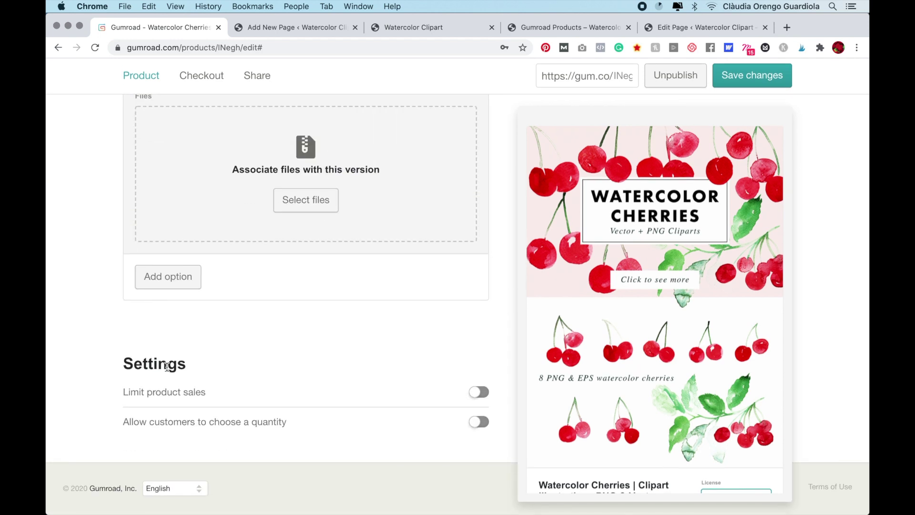
pyautogui.scroll(5, 167, 370)
pyautogui.scroll(3, 168, 371)
pyautogui.scroll(10, 168, 371)
pyautogui.scroll(5, 168, 370)
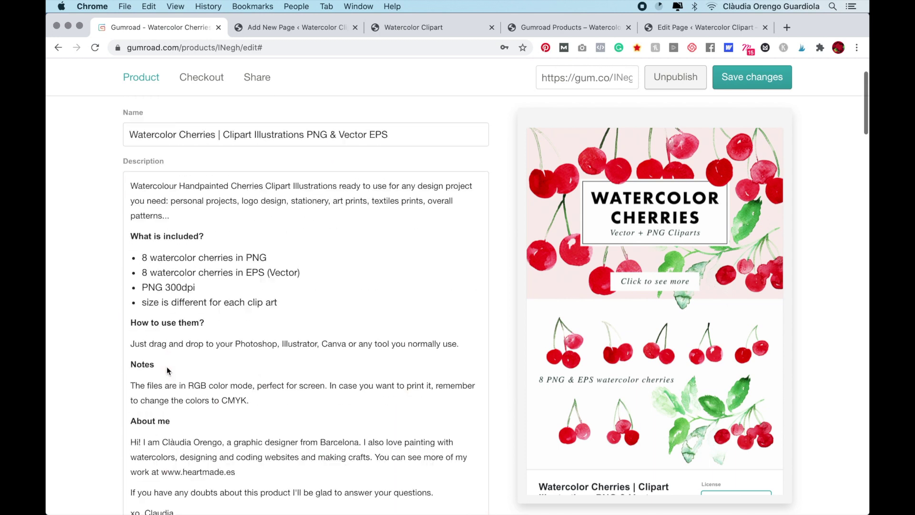
pyautogui.scroll(3, 168, 370)
pyautogui.scroll(-4, 167, 370)
pyautogui.scroll(-2, 167, 370)
pyautogui.scroll(-3, 167, 371)
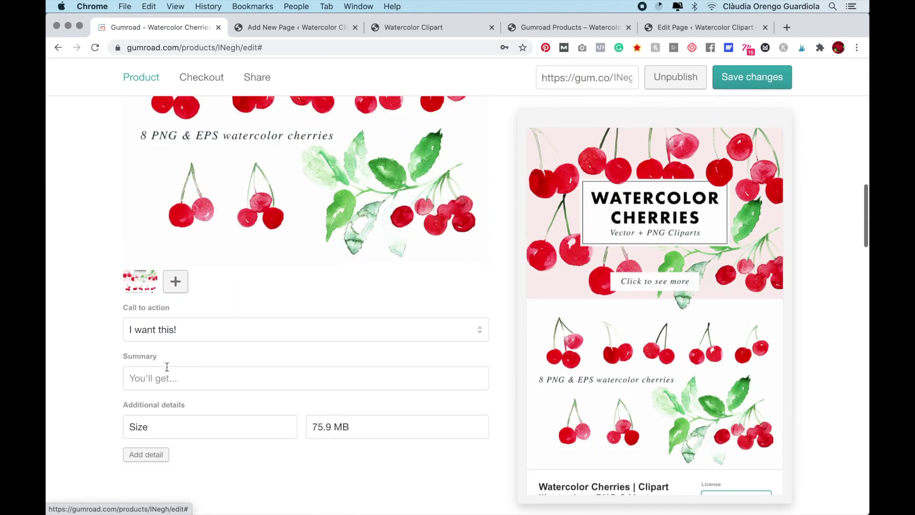
pyautogui.click(162, 329)
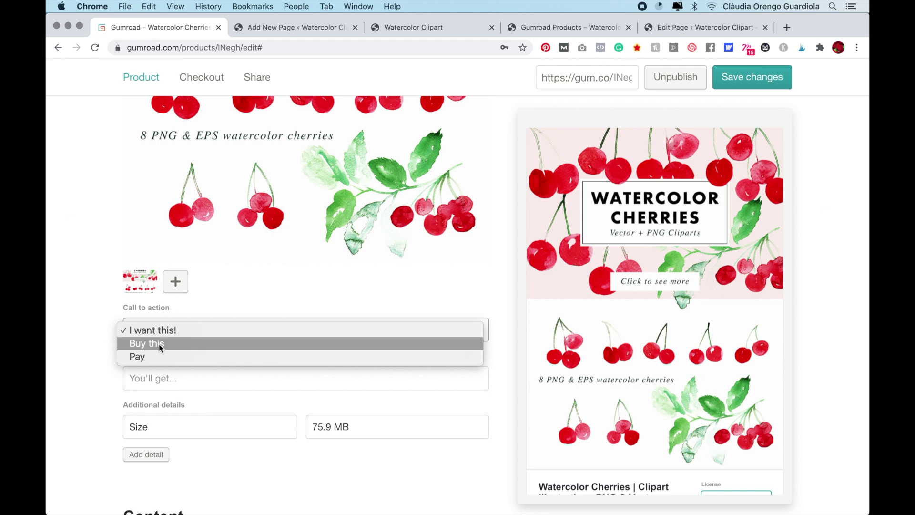
pyautogui.click(94, 375)
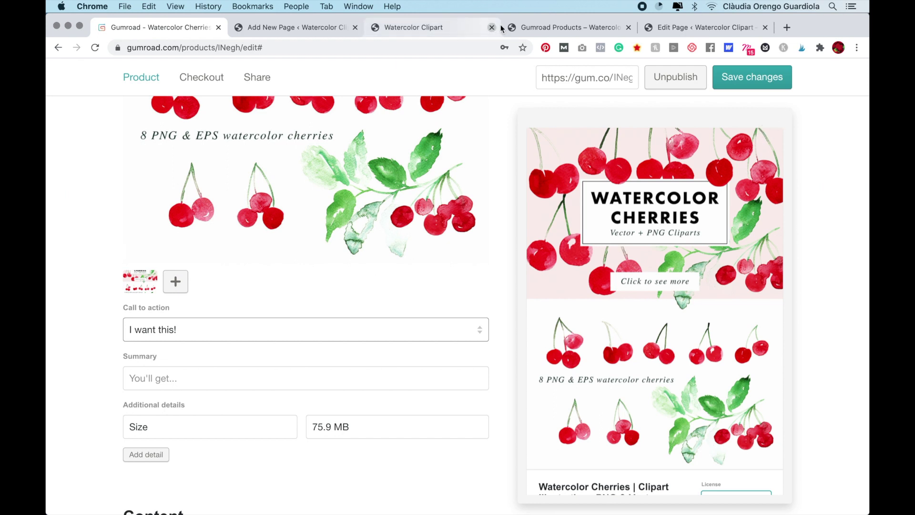
# Switch back to the Watercolor Clipart preview tab showing the US$18.15 PayPal checkout
pyautogui.click(448, 29)
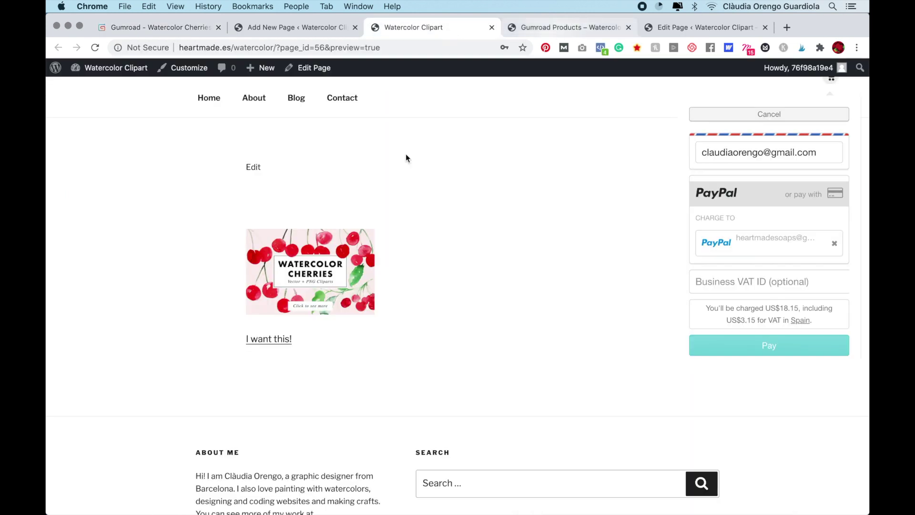